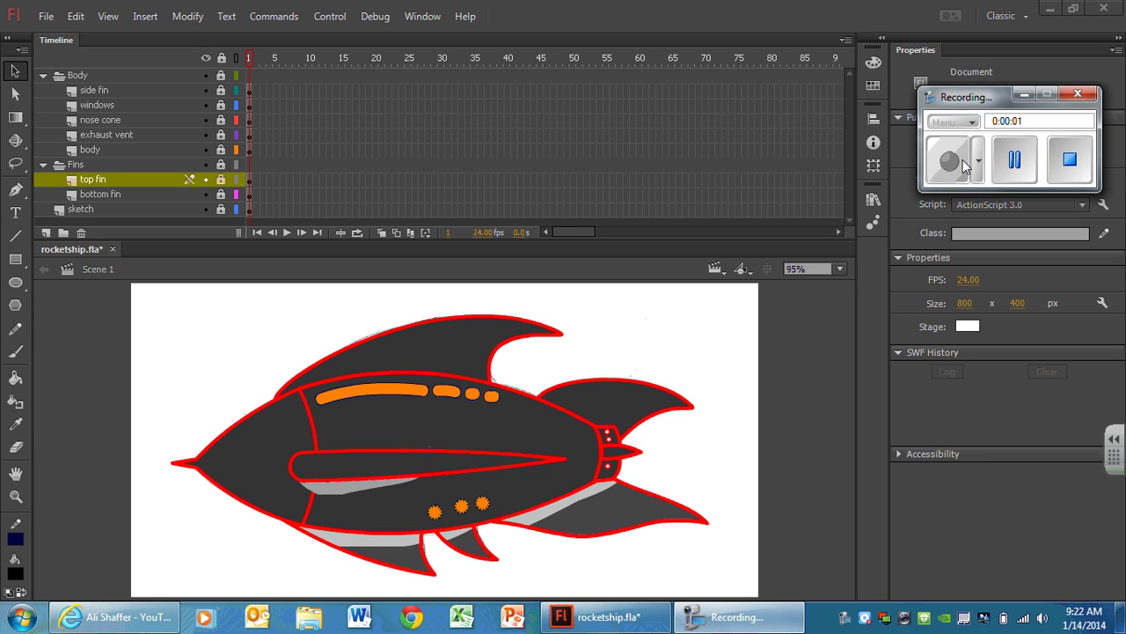
Collapse the Body layer folder, keep the top fin layer active, and clear the stage selection.
click(1021, 94)
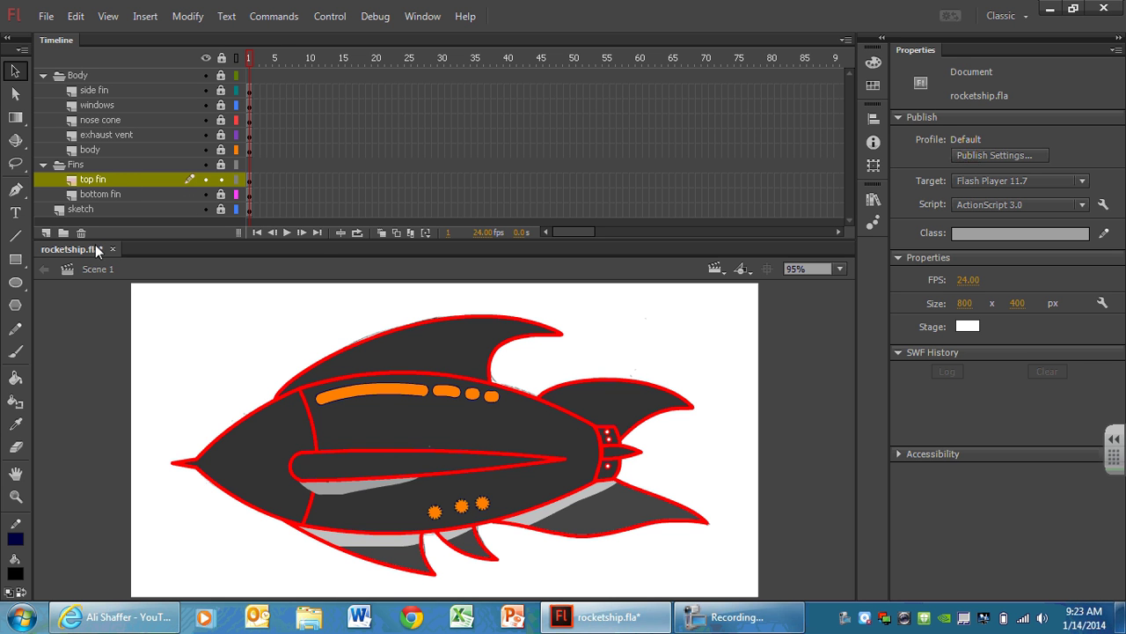
click(85, 183)
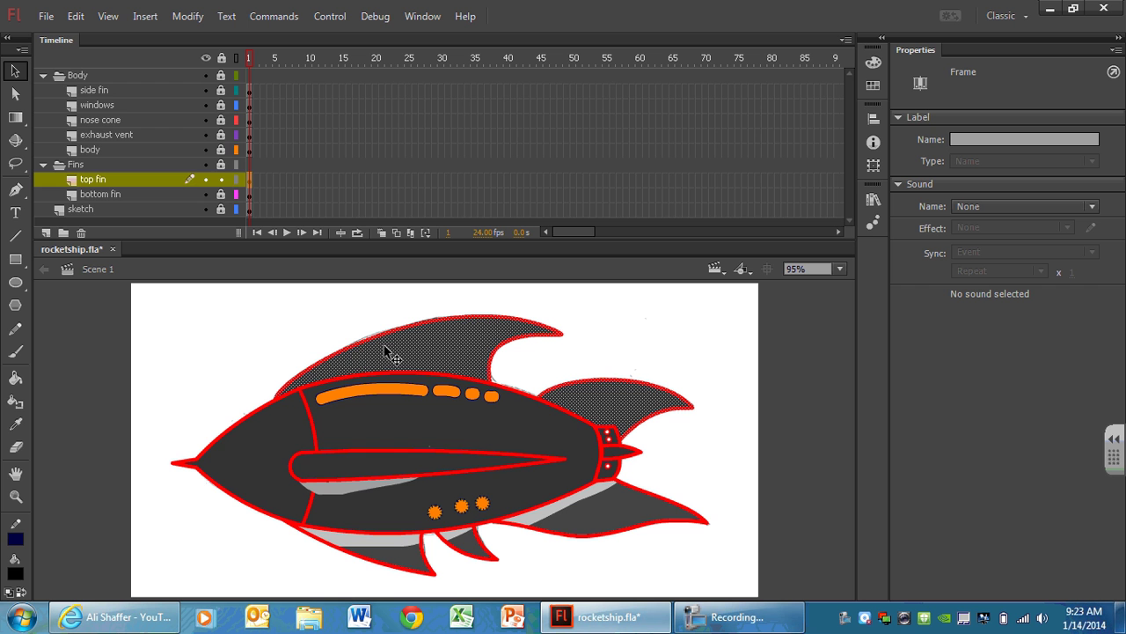
click(55, 78)
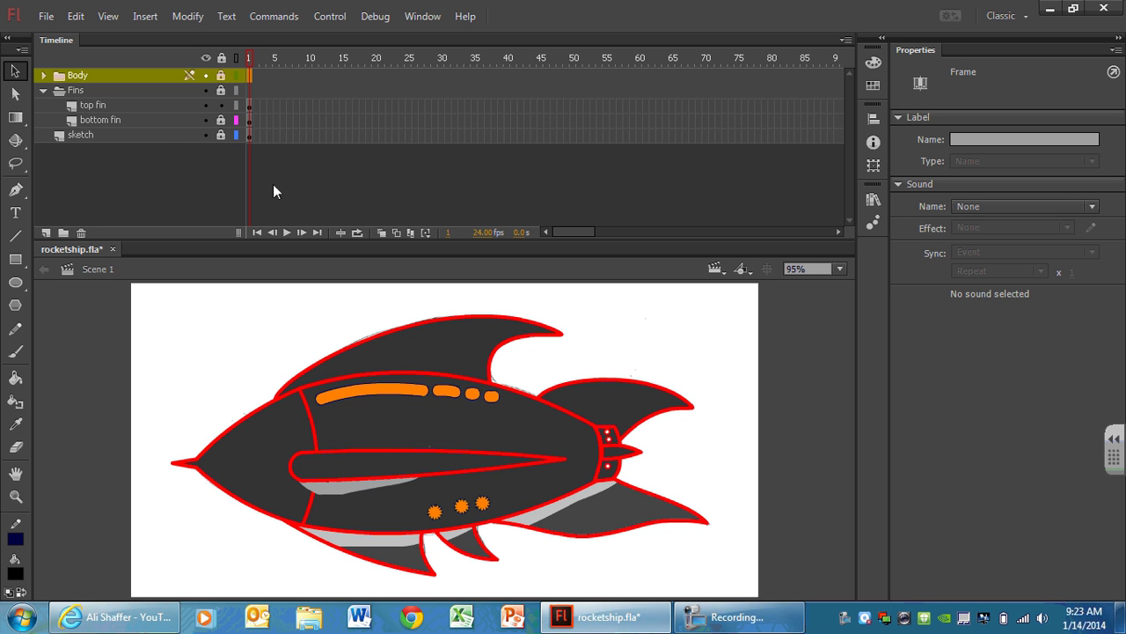
click(124, 105)
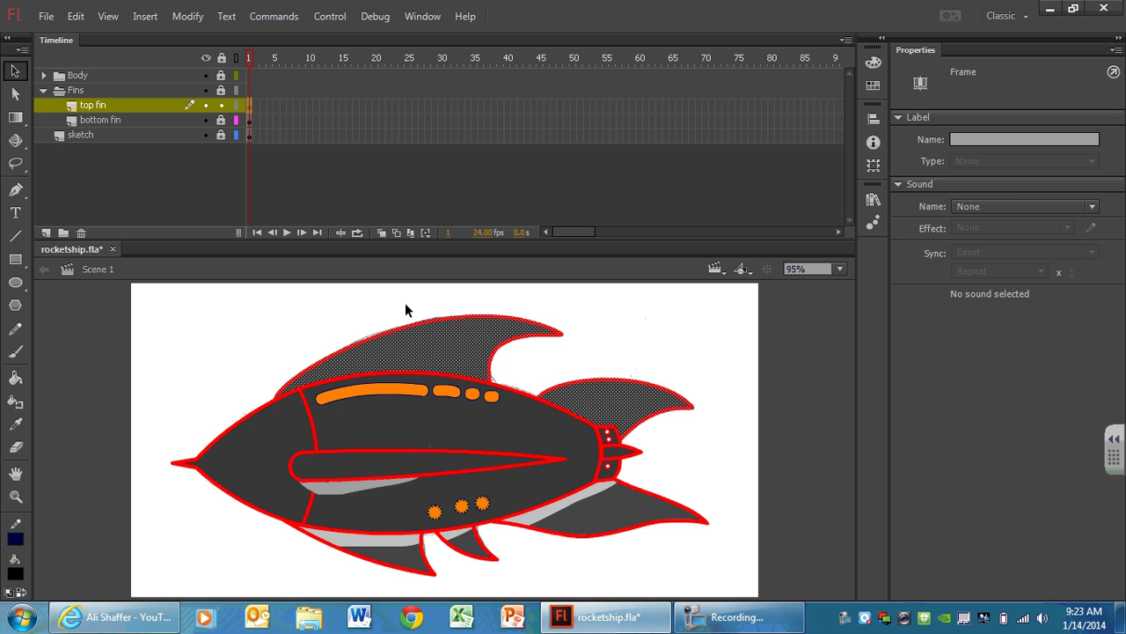
click(281, 326)
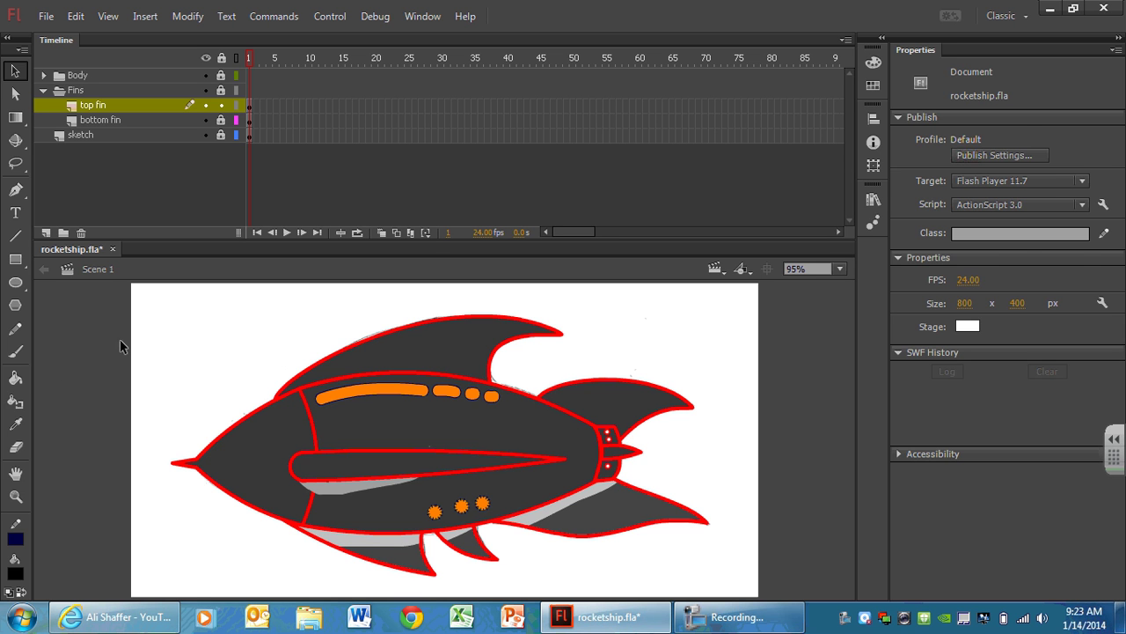
With the Paint Bucket chosen, preview several greens in the Color Picker, then cancel to keep black.
click(15, 378)
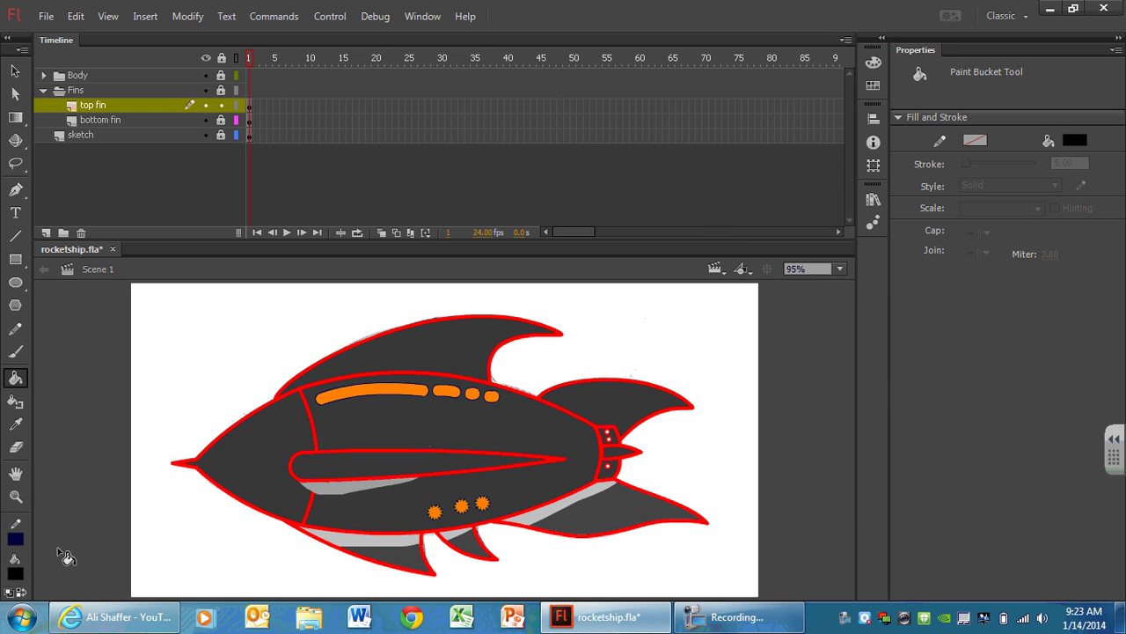
click(16, 573)
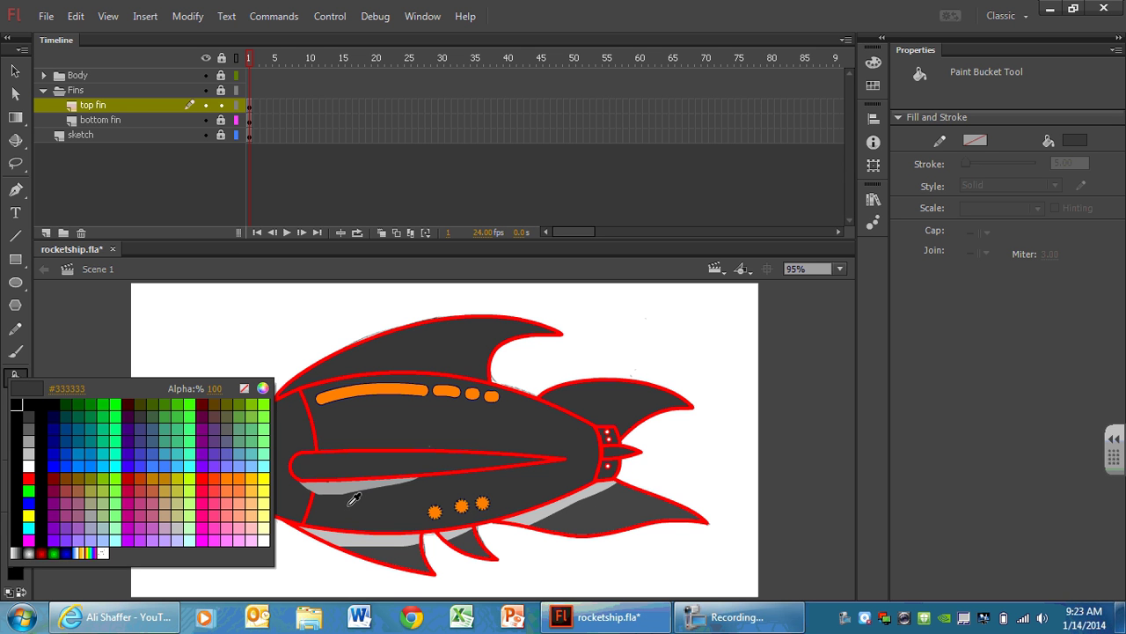
click(262, 388)
click(453, 211)
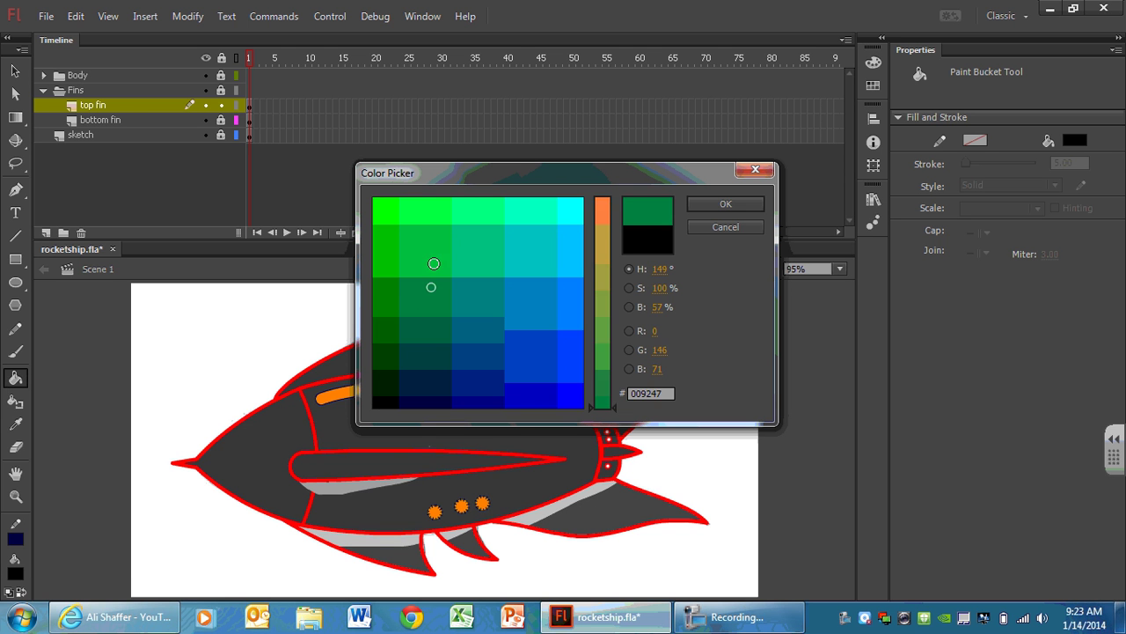
click(523, 285)
click(563, 304)
click(411, 232)
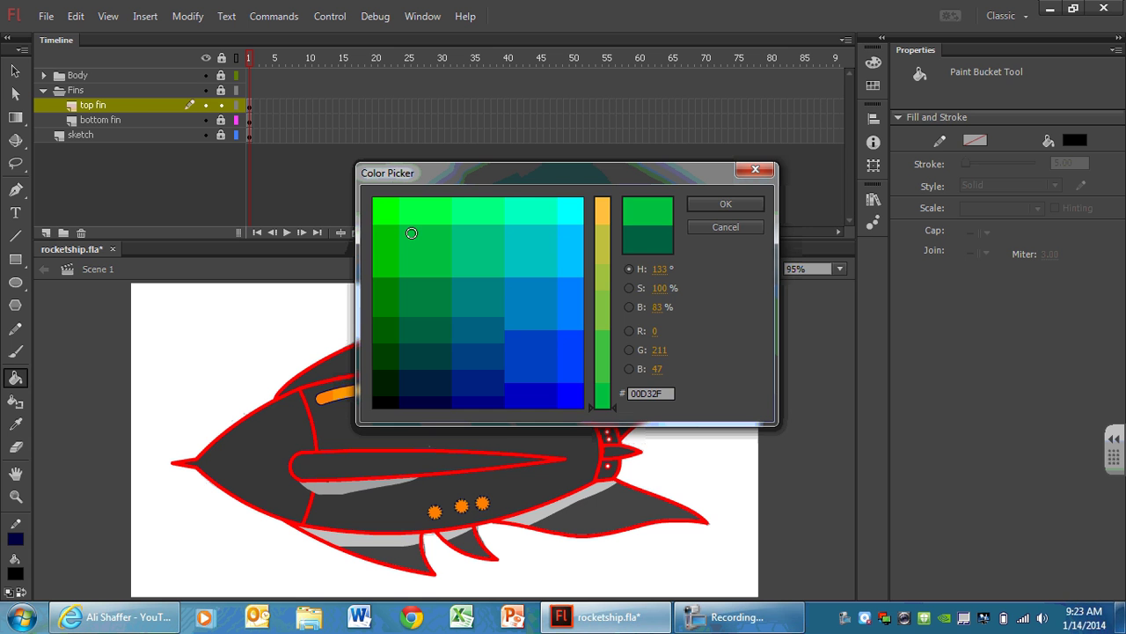
click(715, 228)
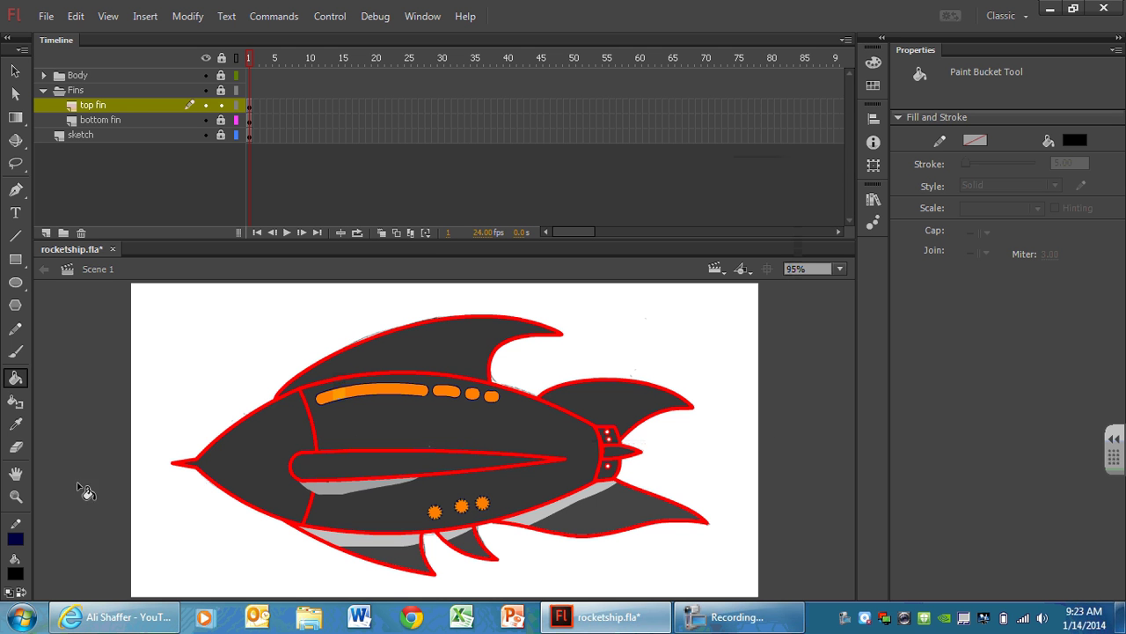
Pick the black-to-white linear gradient from the bottom of the fill swatches.
click(15, 573)
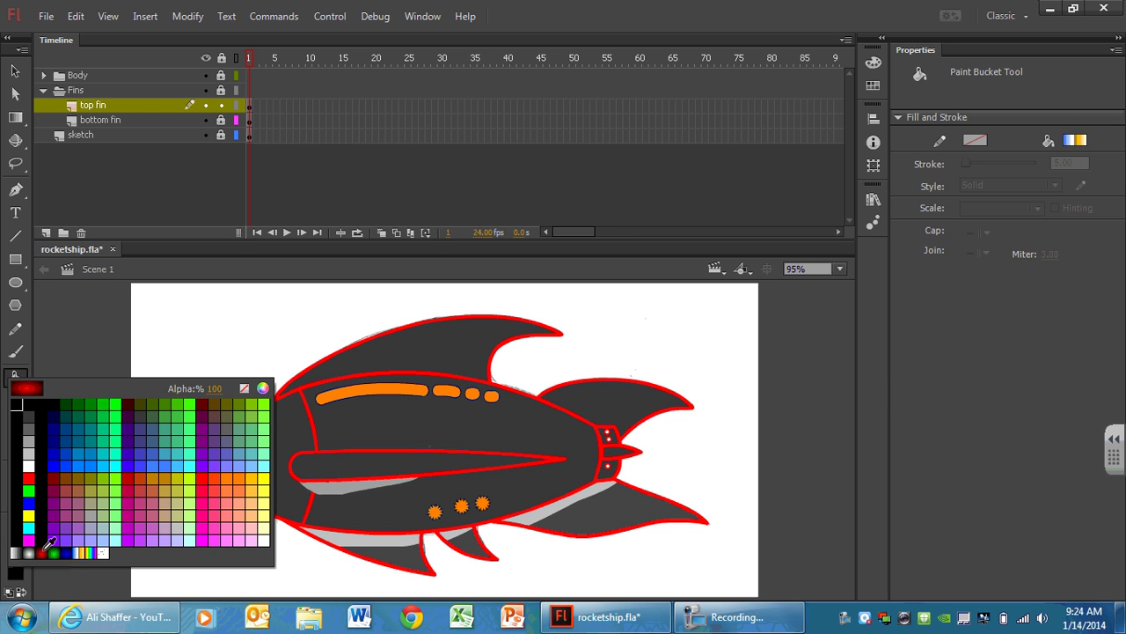
click(26, 545)
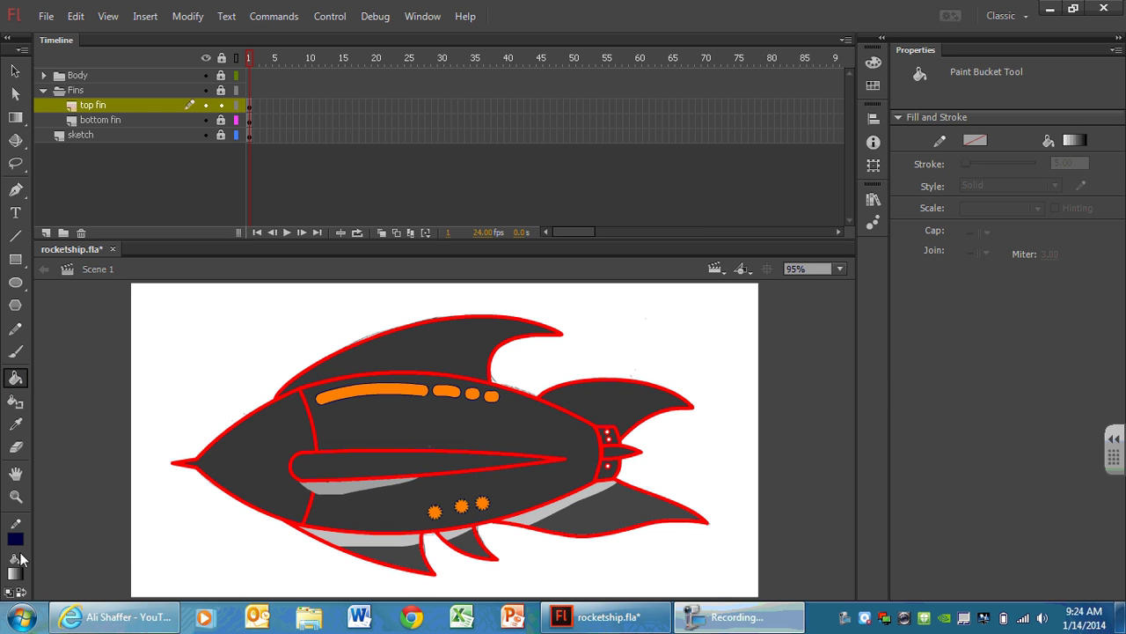
Paint the tail fin with the black-to-white linear gradient.
click(604, 398)
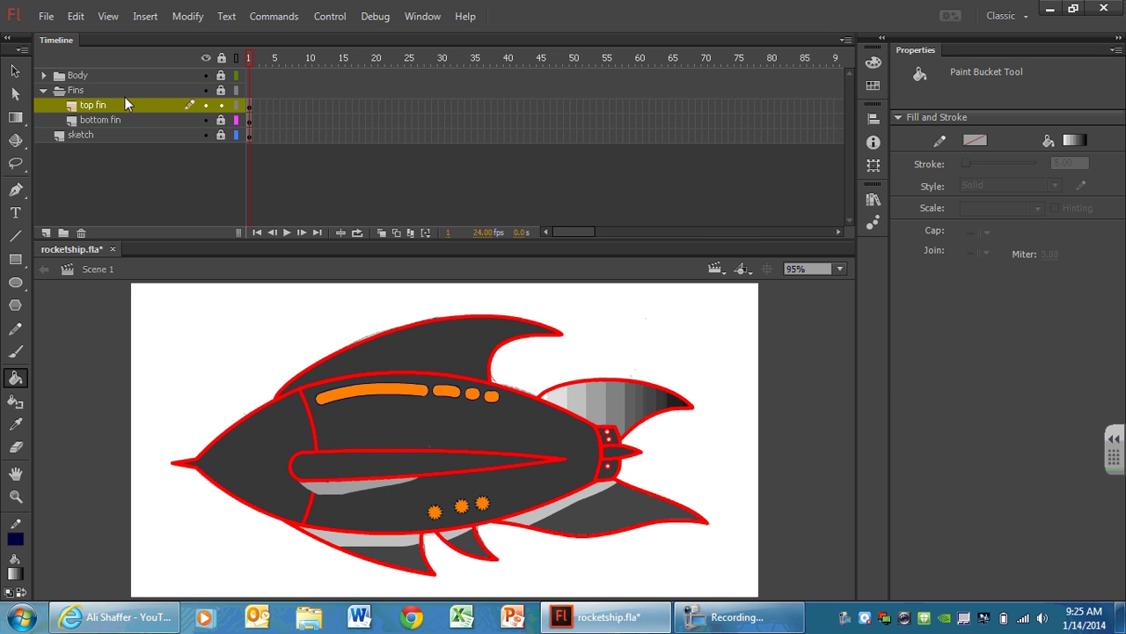
click(18, 119)
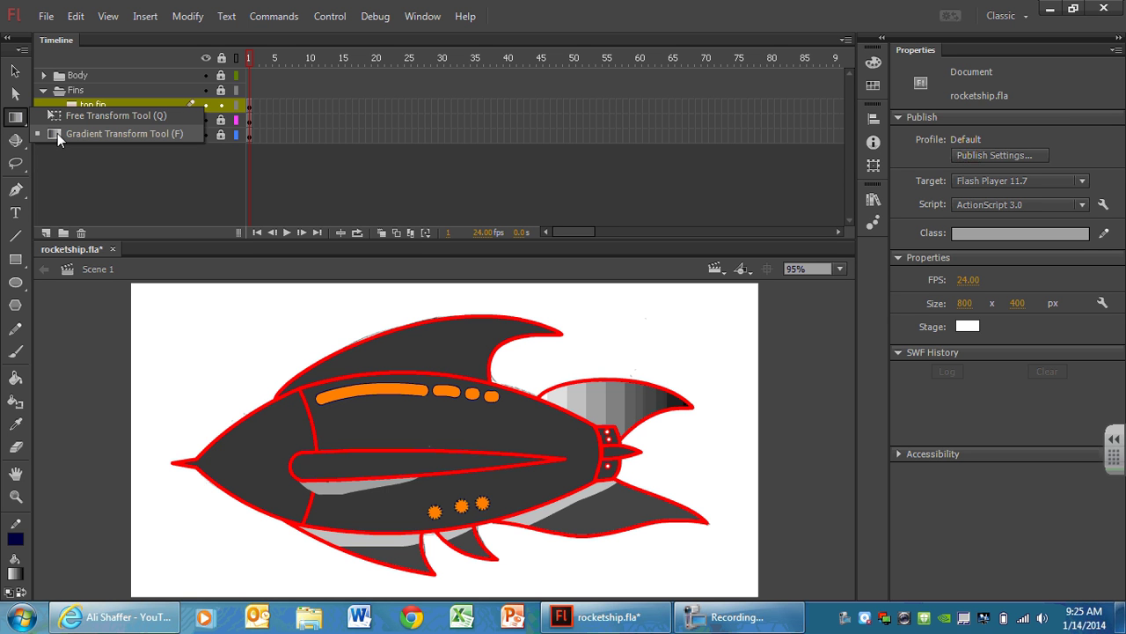
With Gradient Transform, squeeze the tail fin's gradient into a narrow white-to-black band.
click(57, 133)
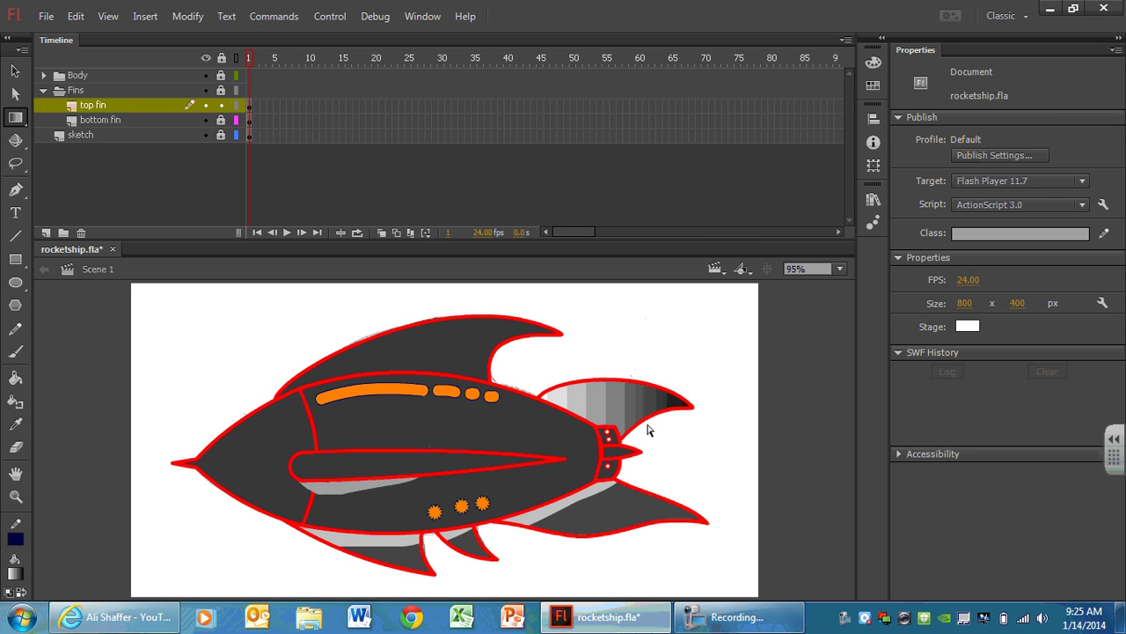
click(20, 119)
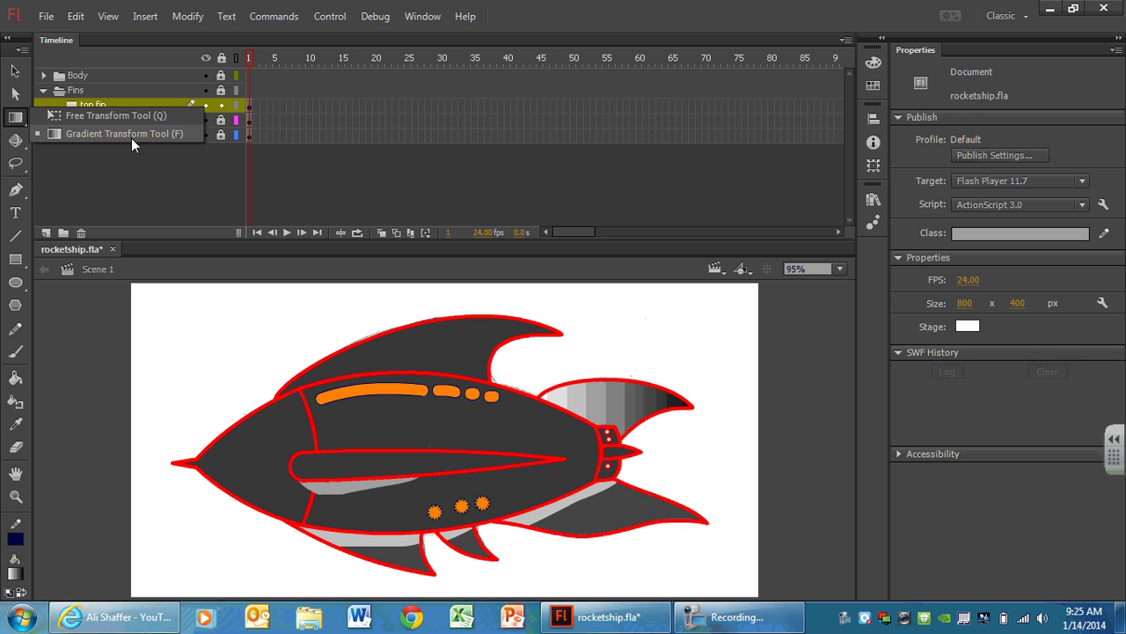
click(596, 395)
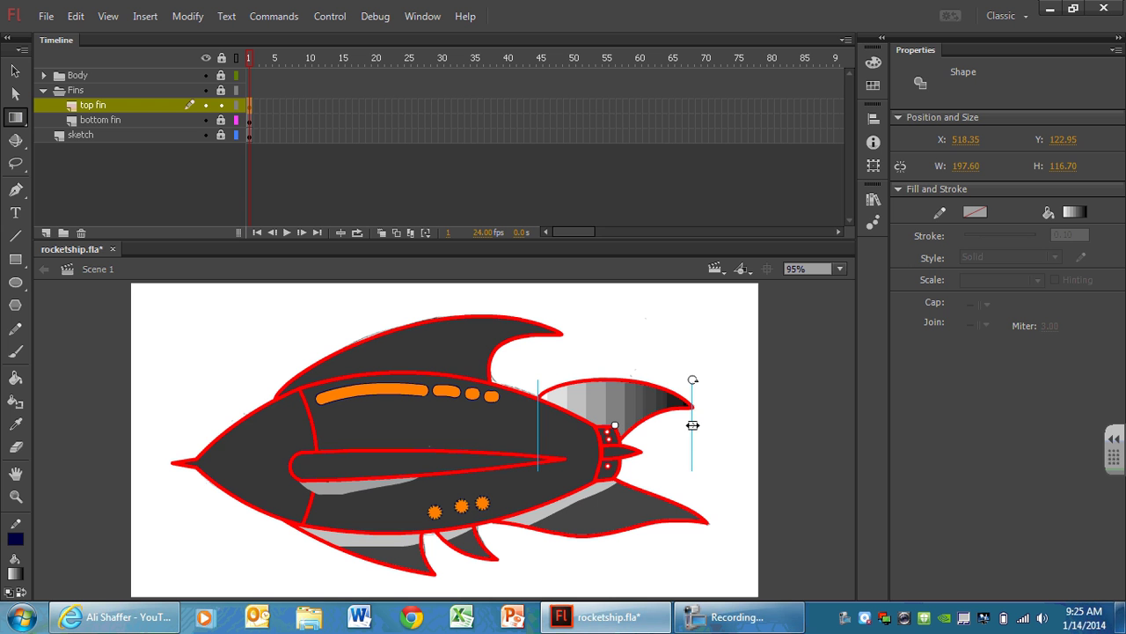
drag(696, 425, 897, 422)
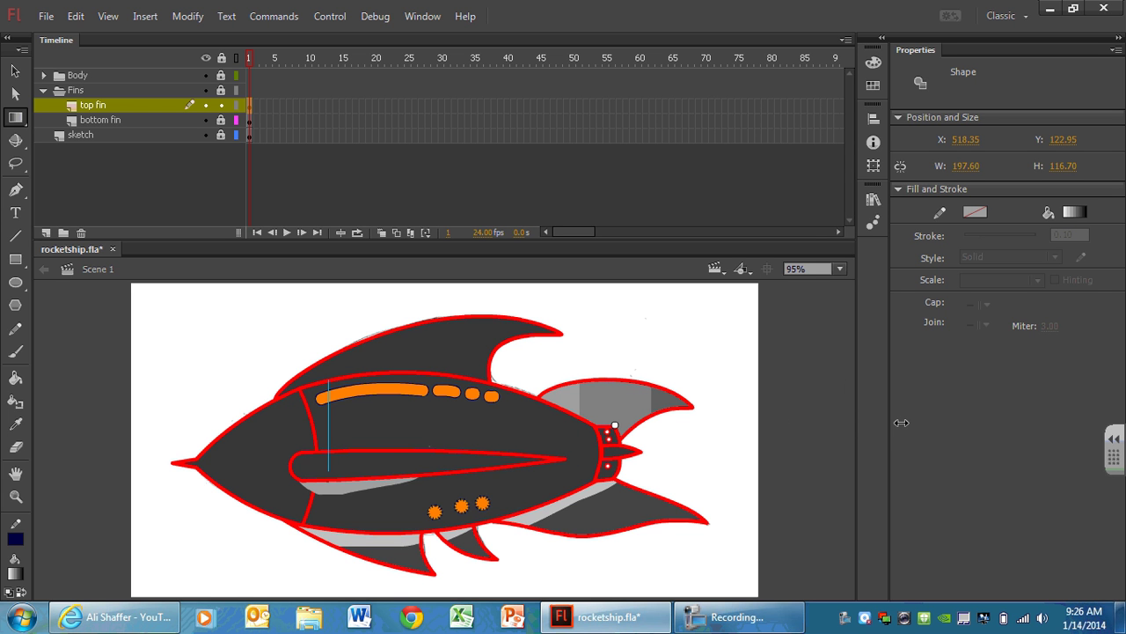
drag(901, 422, 615, 400)
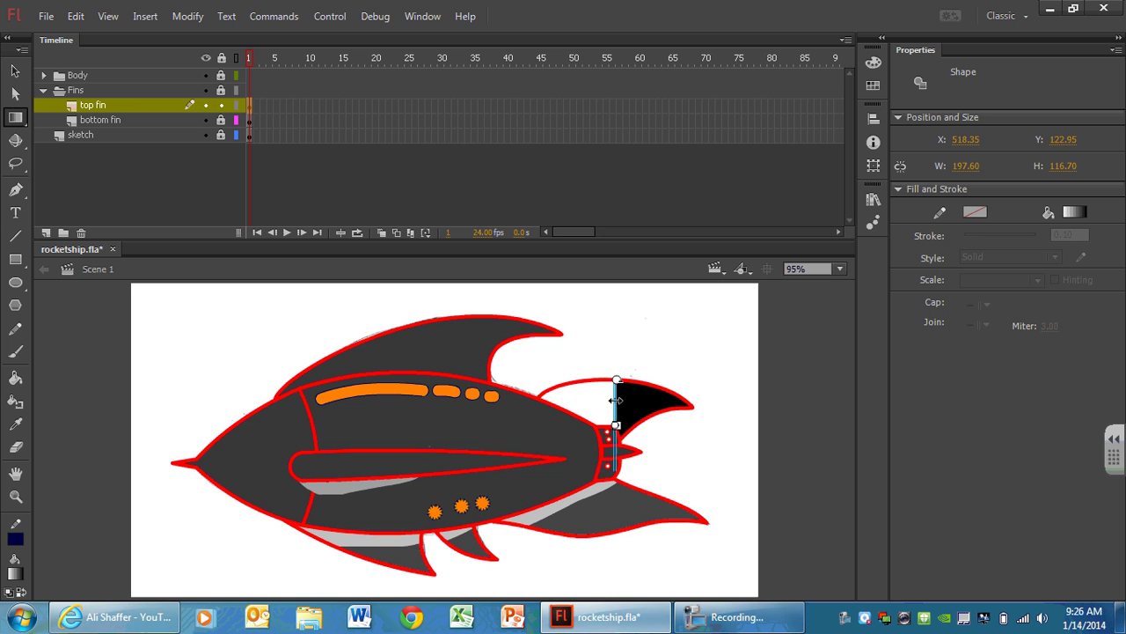
drag(614, 401, 659, 399)
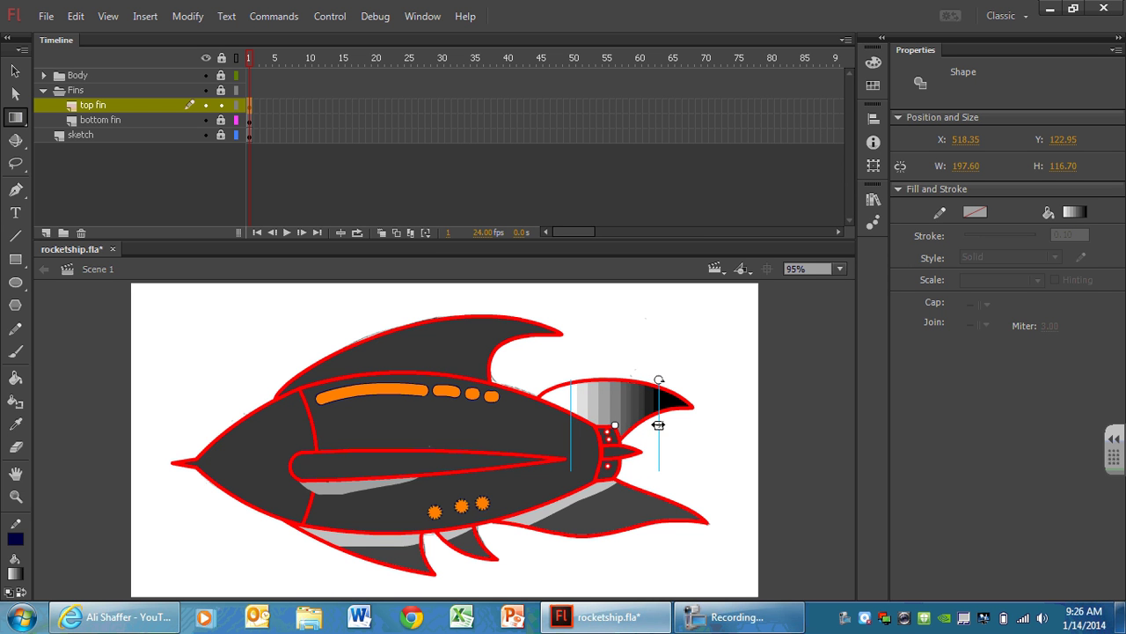
drag(658, 425, 603, 426)
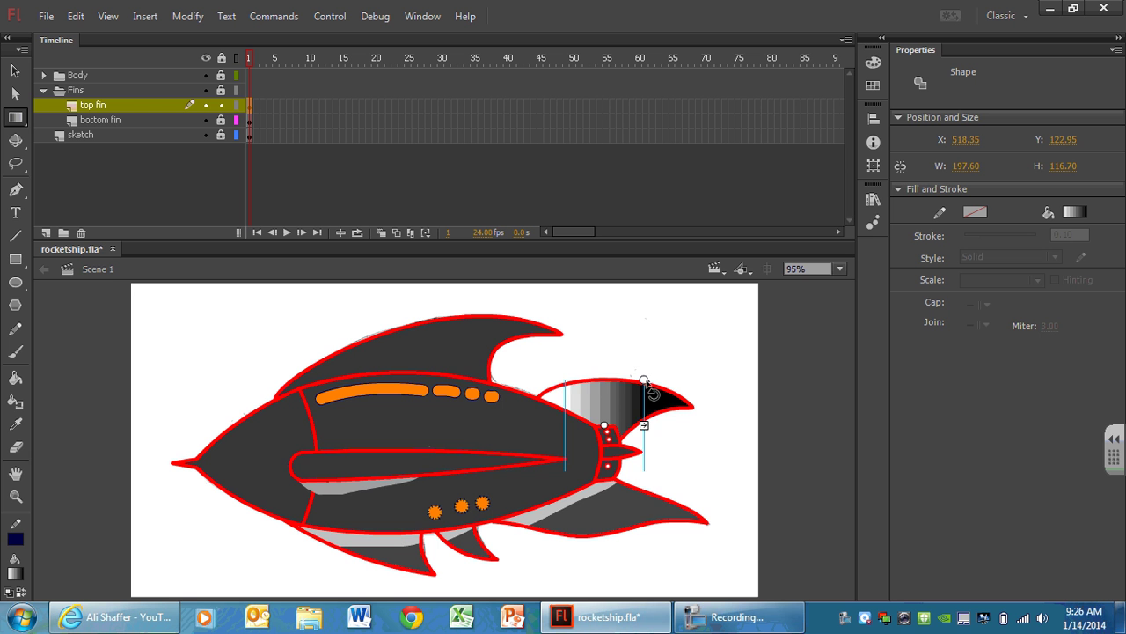
Shift and tilt the tail fin's gradient diagonally, white near the body to black at the tip.
drag(645, 381, 573, 353)
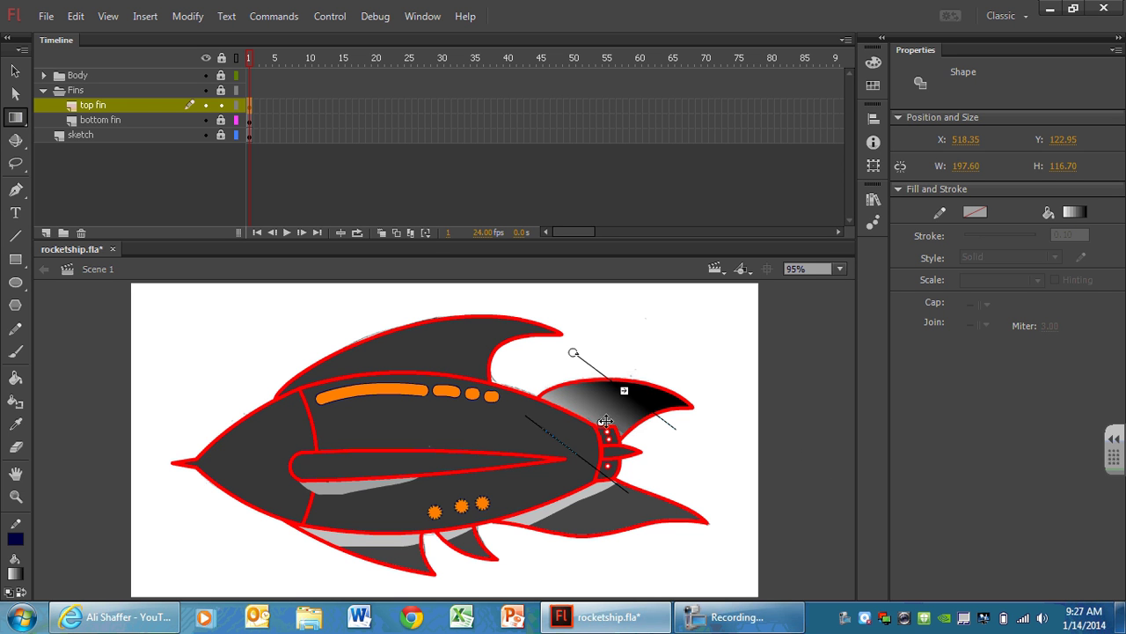
drag(602, 422, 604, 420)
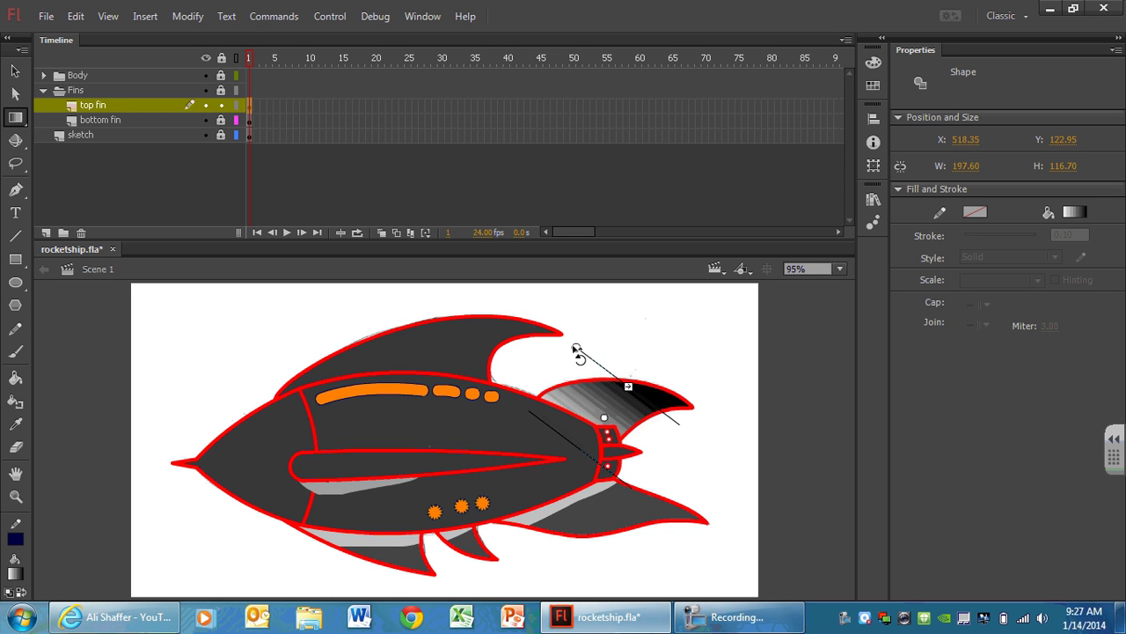
drag(575, 348, 567, 351)
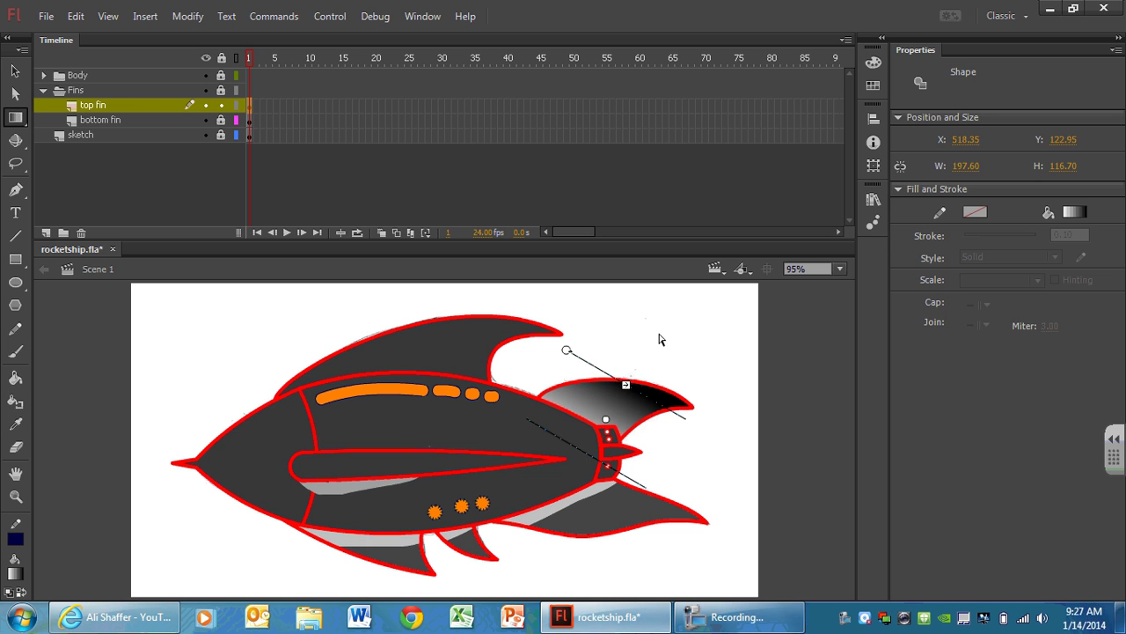
click(661, 345)
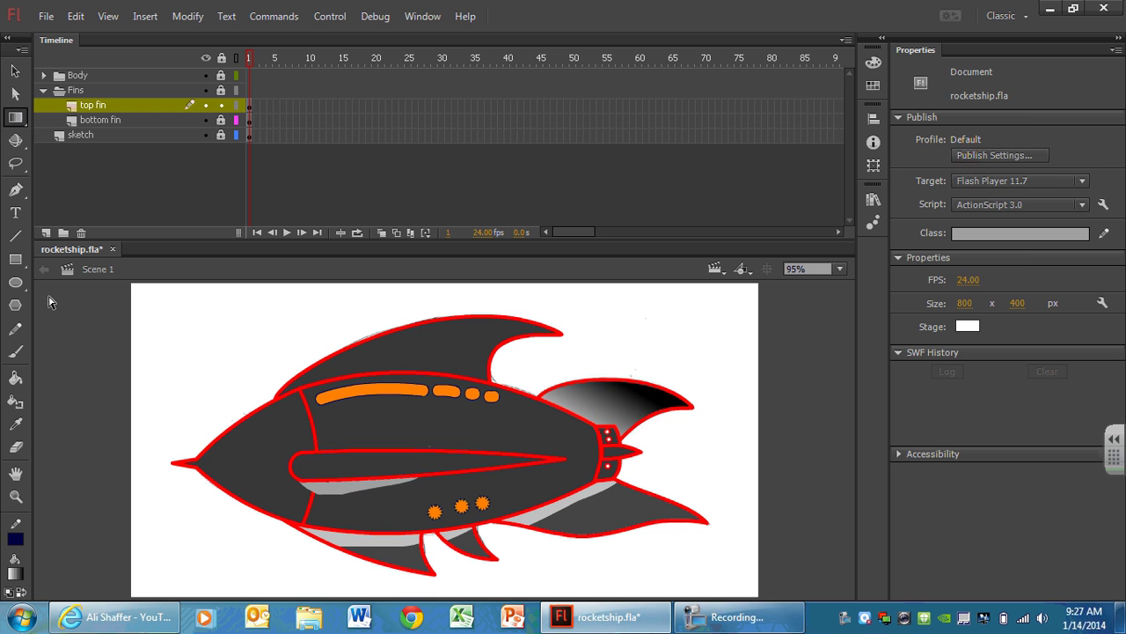
Fill the large top fin with the gradient and select it with Gradient Transform.
click(15, 379)
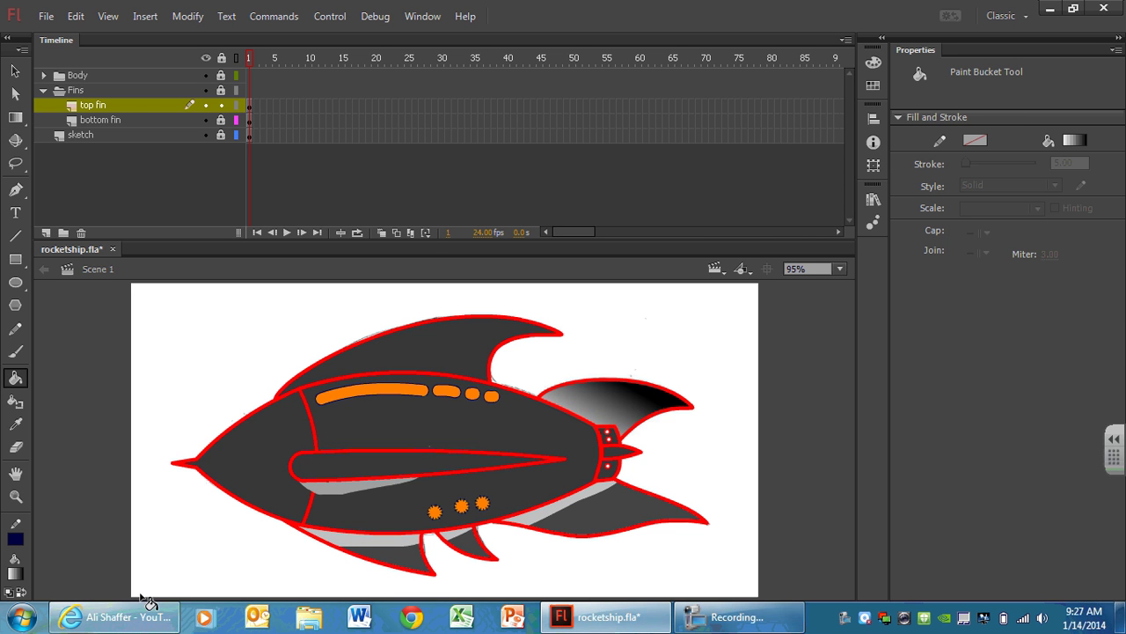
click(444, 354)
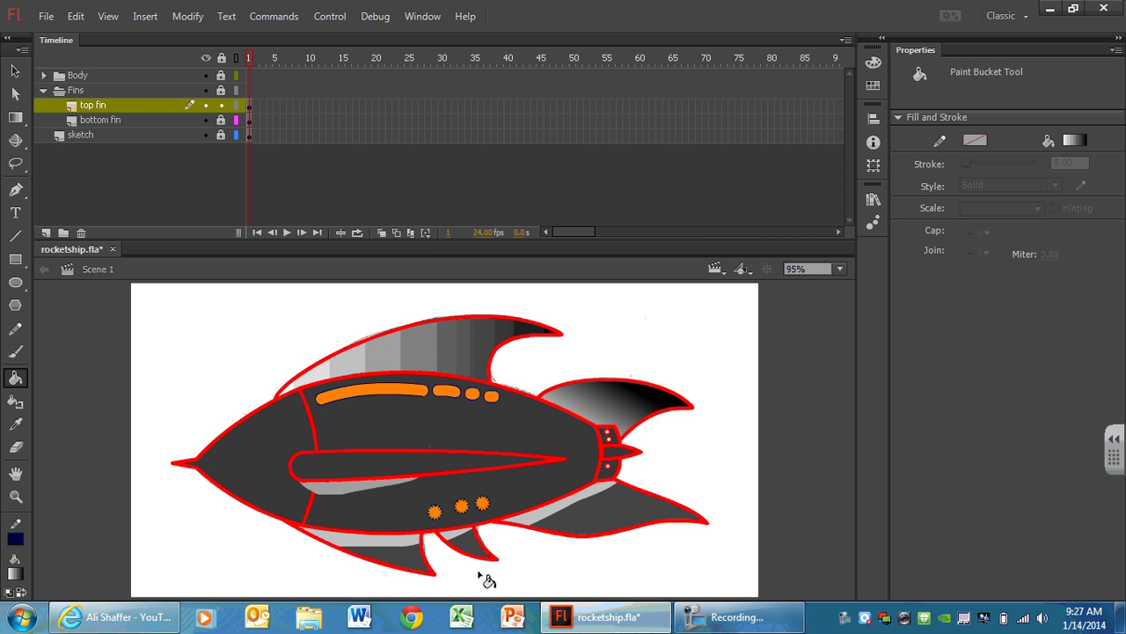
click(15, 117)
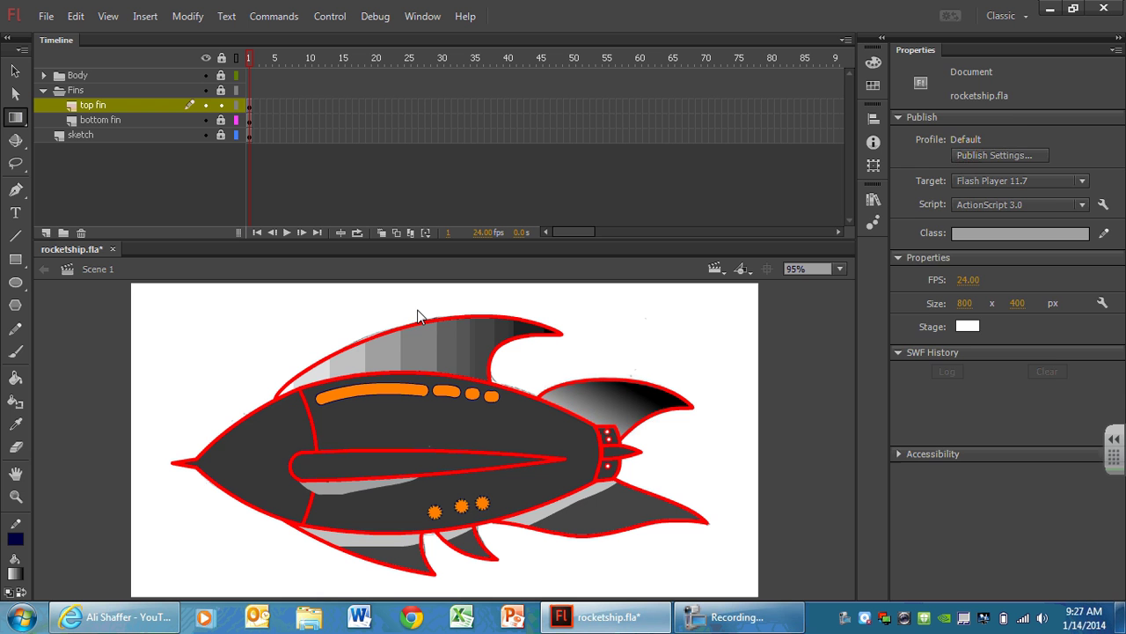
click(467, 346)
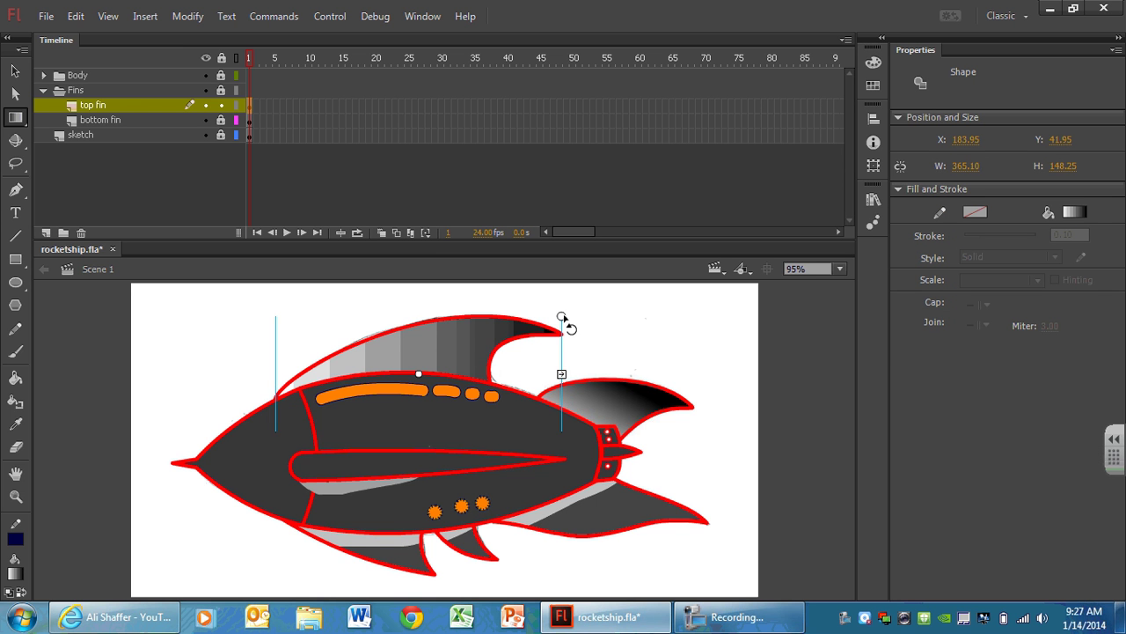
Narrow, rotate and reposition the top fin's gradient so it darkens toward the tip.
drag(564, 374, 513, 374)
mouse_move(520, 327)
mouse_down()
mouse_move(462, 303)
mouse_move(482, 310)
mouse_move(453, 303)
mouse_move(442, 323)
mouse_up()
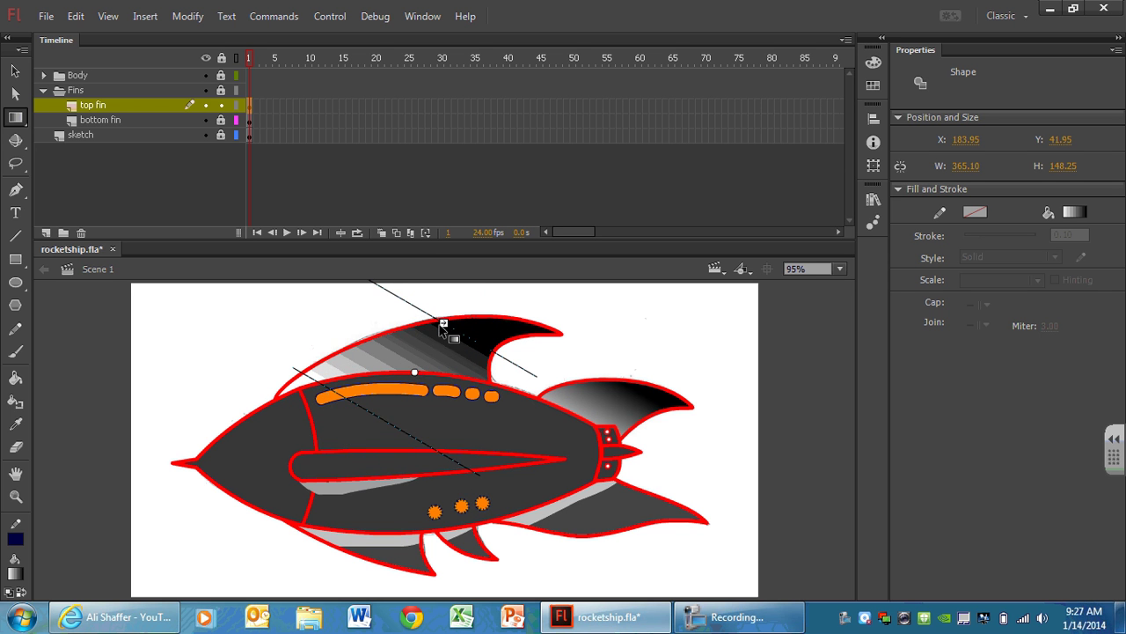
mouse_move(415, 372)
mouse_down()
mouse_move(447, 409)
mouse_move(401, 397)
mouse_up()
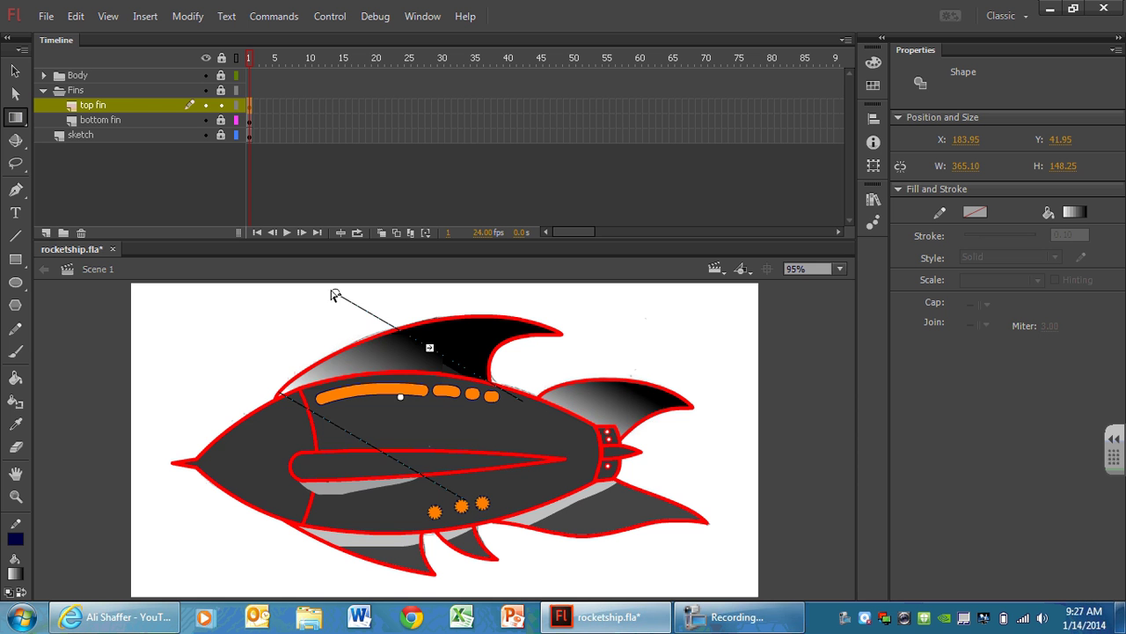
drag(333, 294, 299, 310)
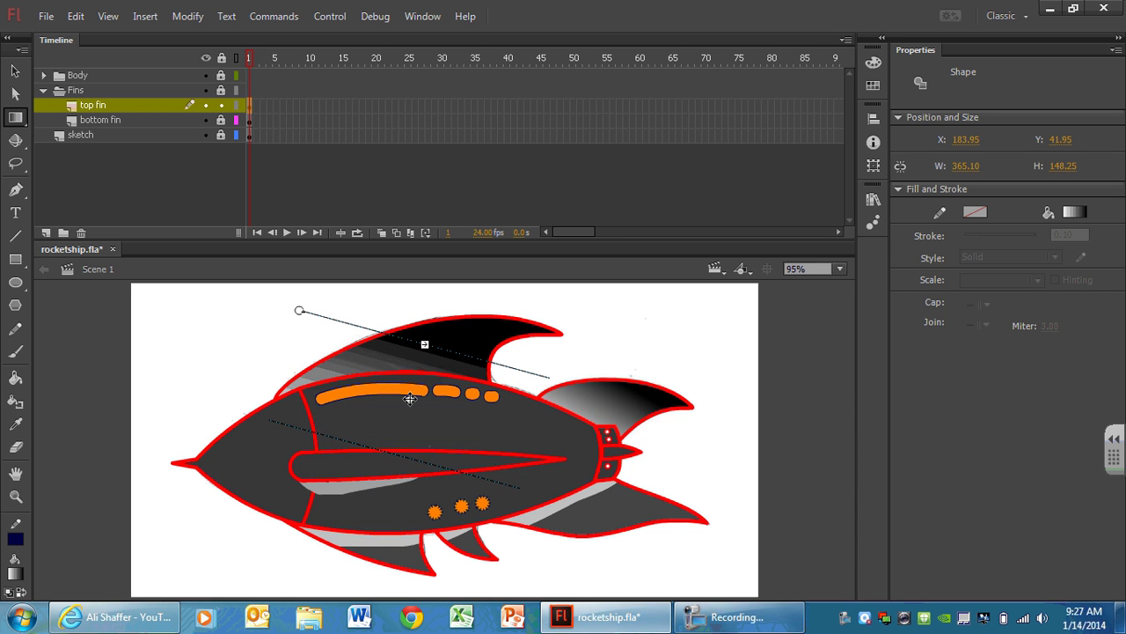
drag(401, 397, 418, 373)
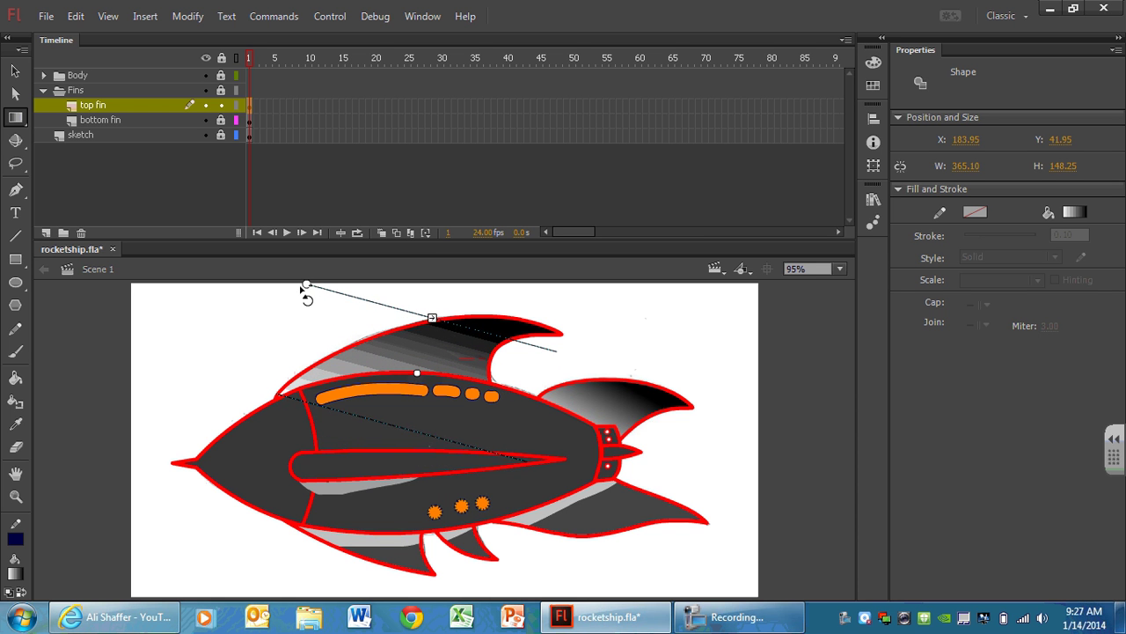
mouse_move(322, 290)
mouse_down()
mouse_move(334, 286)
mouse_move(326, 294)
mouse_up()
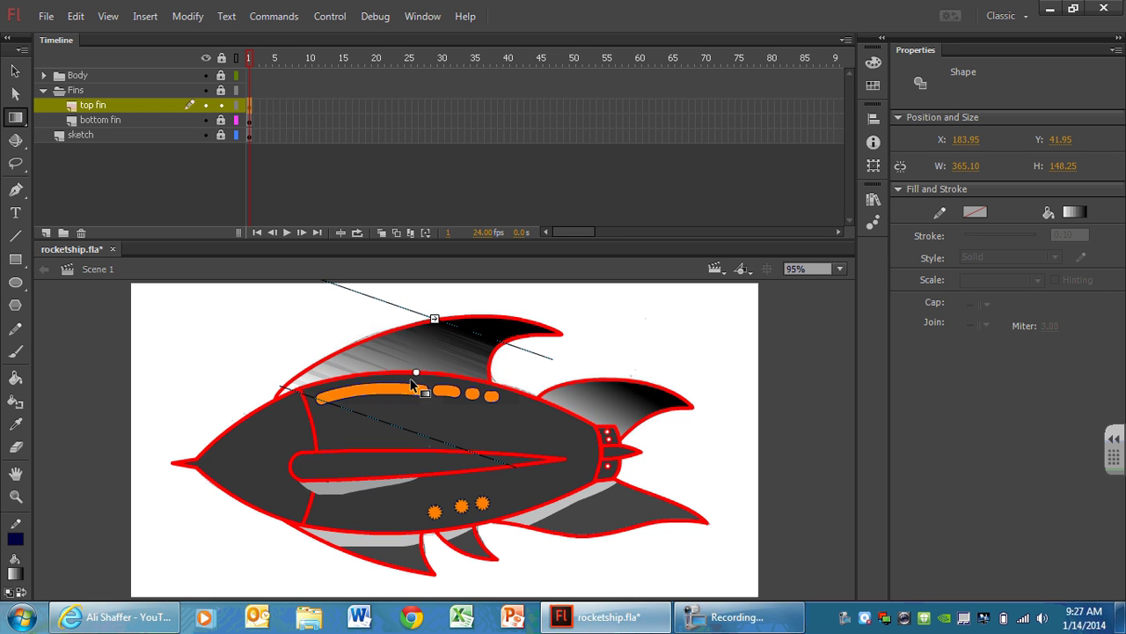
drag(408, 372, 416, 375)
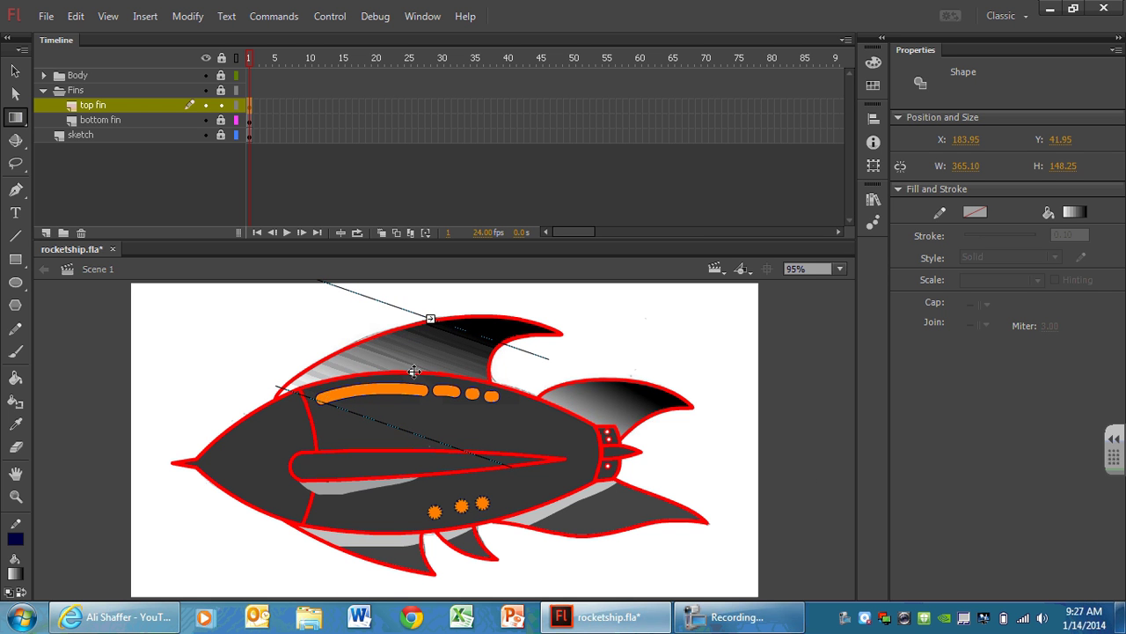
click(747, 370)
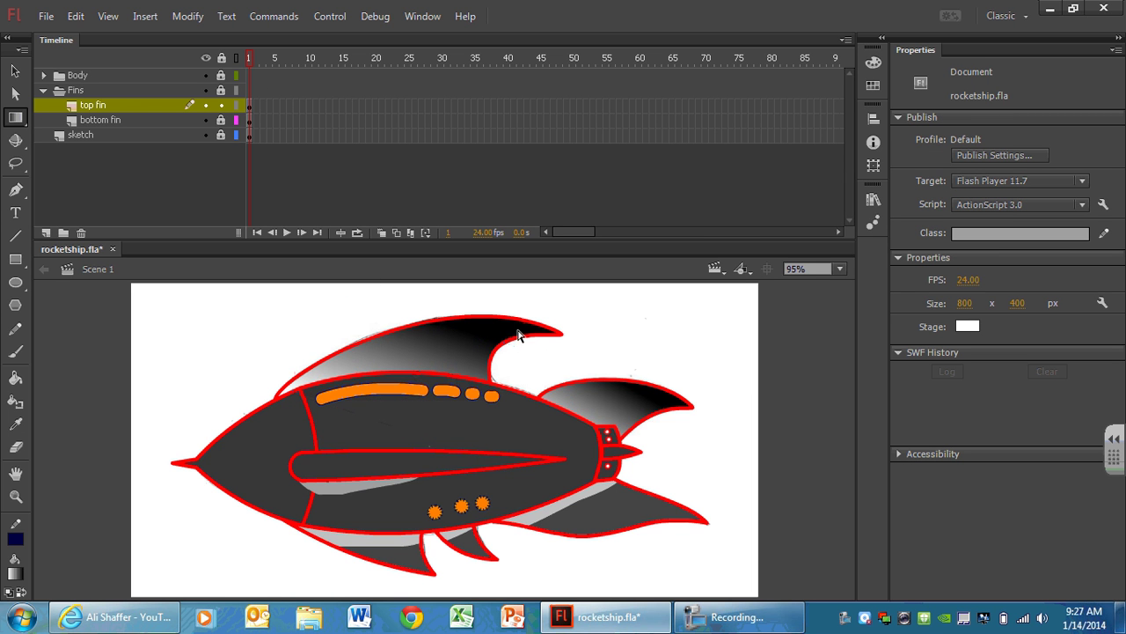
Lock the top fin layer and gradient-fill both fins on the bottom fin layer.
click(221, 105)
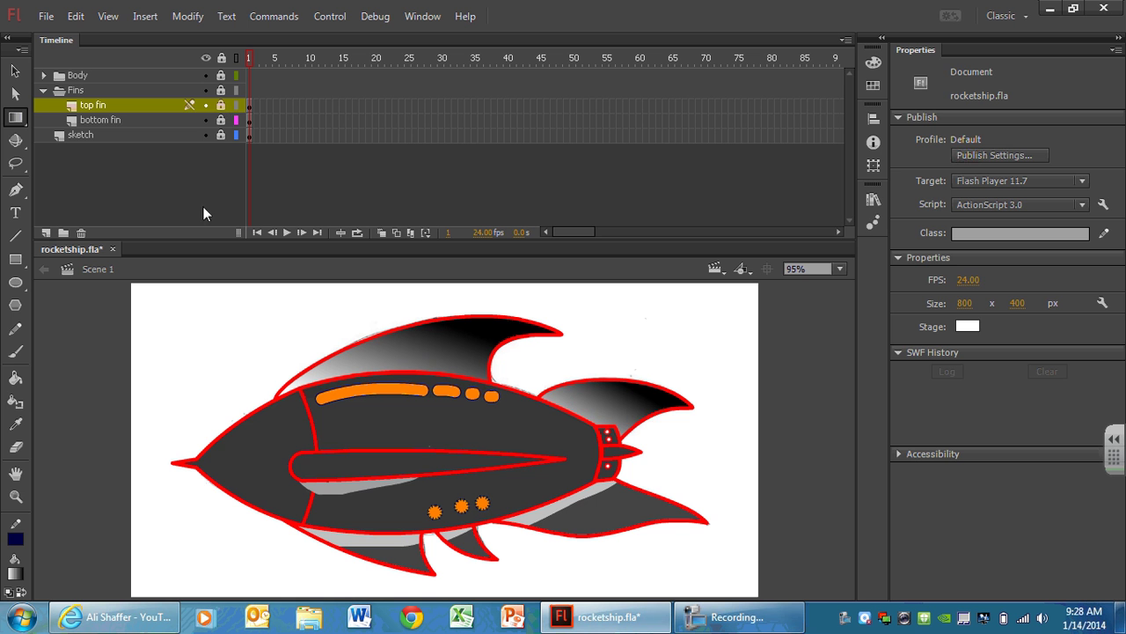
click(105, 120)
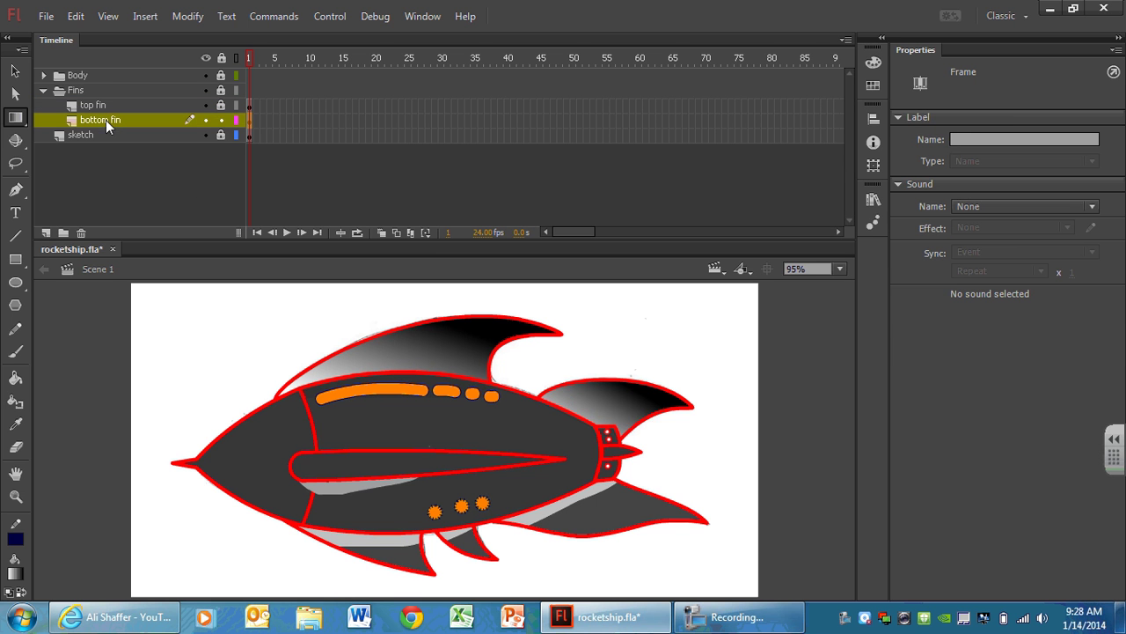
click(15, 378)
click(568, 528)
click(486, 539)
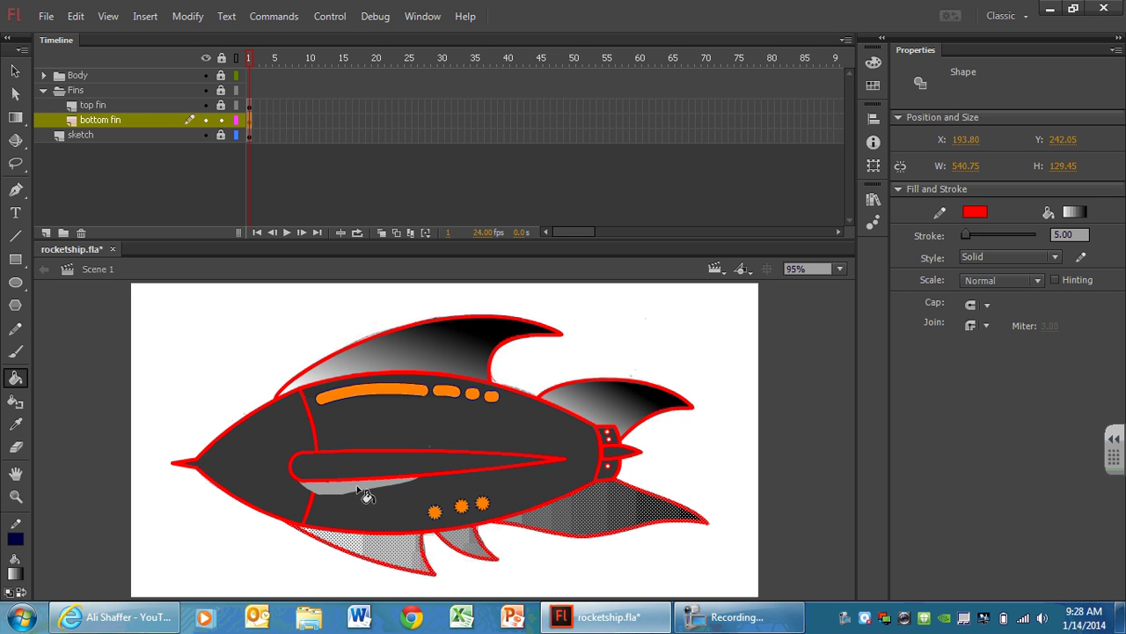
Compare the bottom fin fills with undo and redo, leaving the rear fin refill undone.
key(ctrl+z)
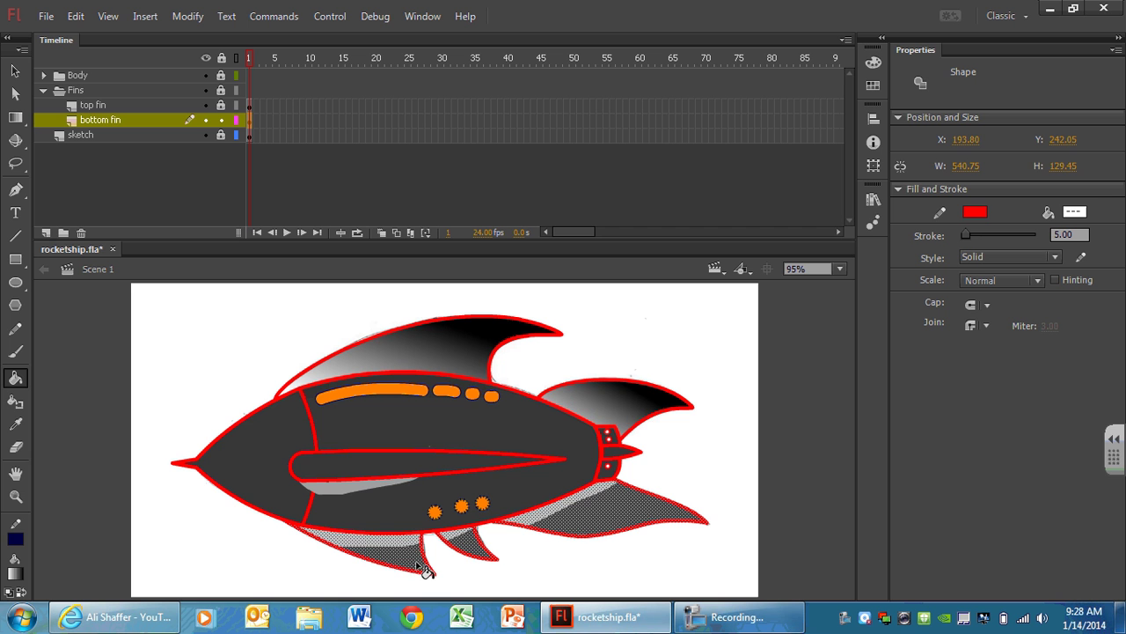
key(ctrl+y)
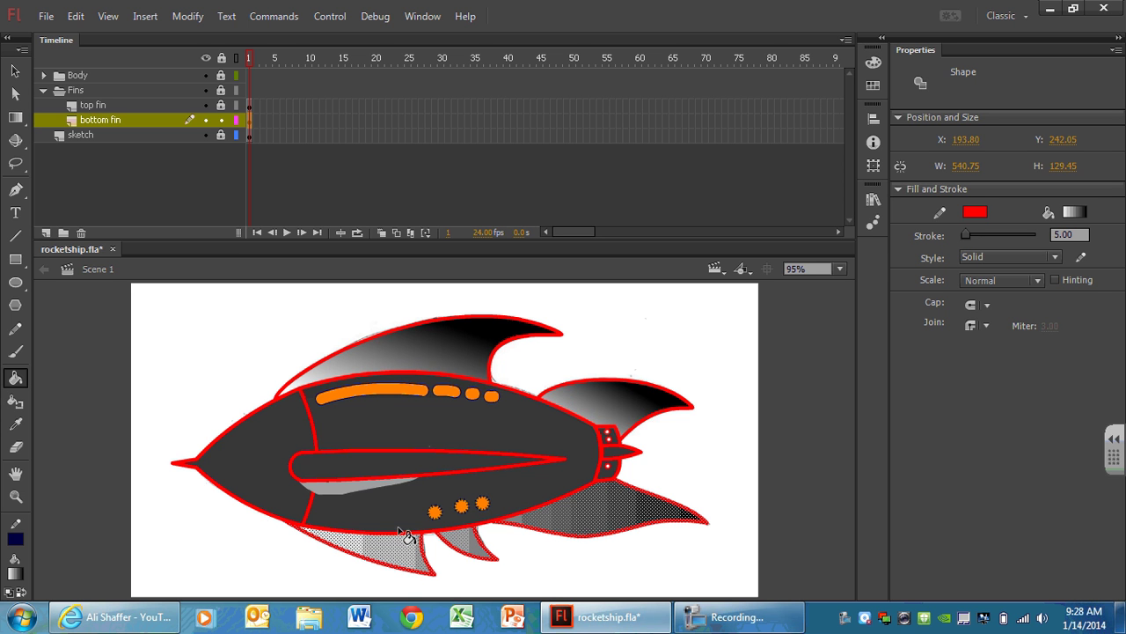
click(590, 517)
key(ctrl+z)
key(ctrl+z)
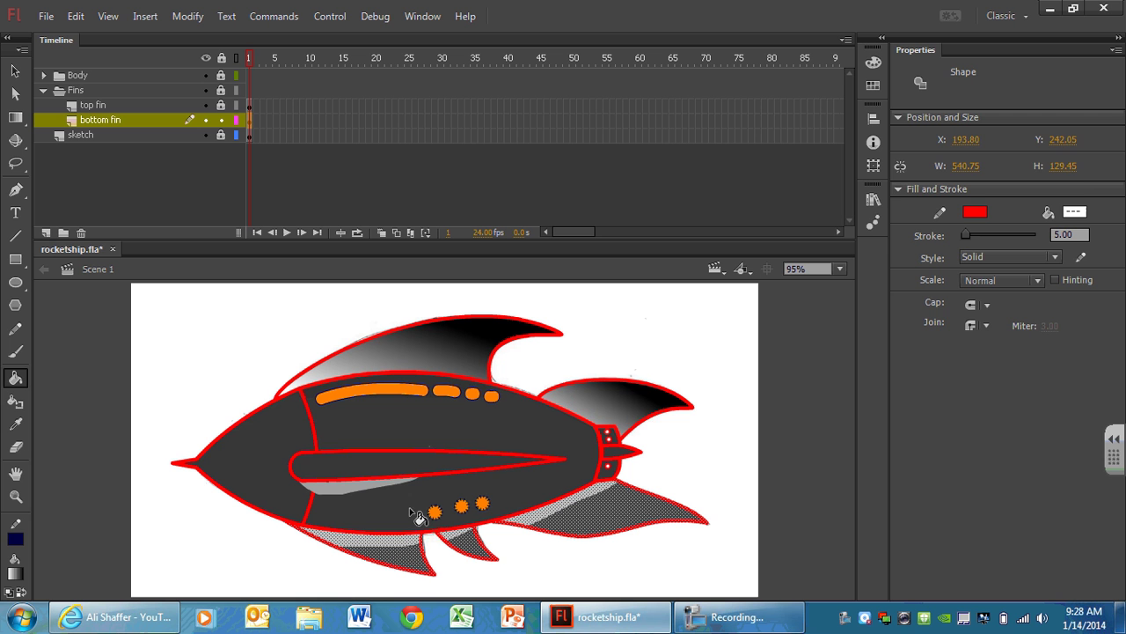
Deselect, then paint the rear, small and left lower fins with the linear gradient.
click(15, 71)
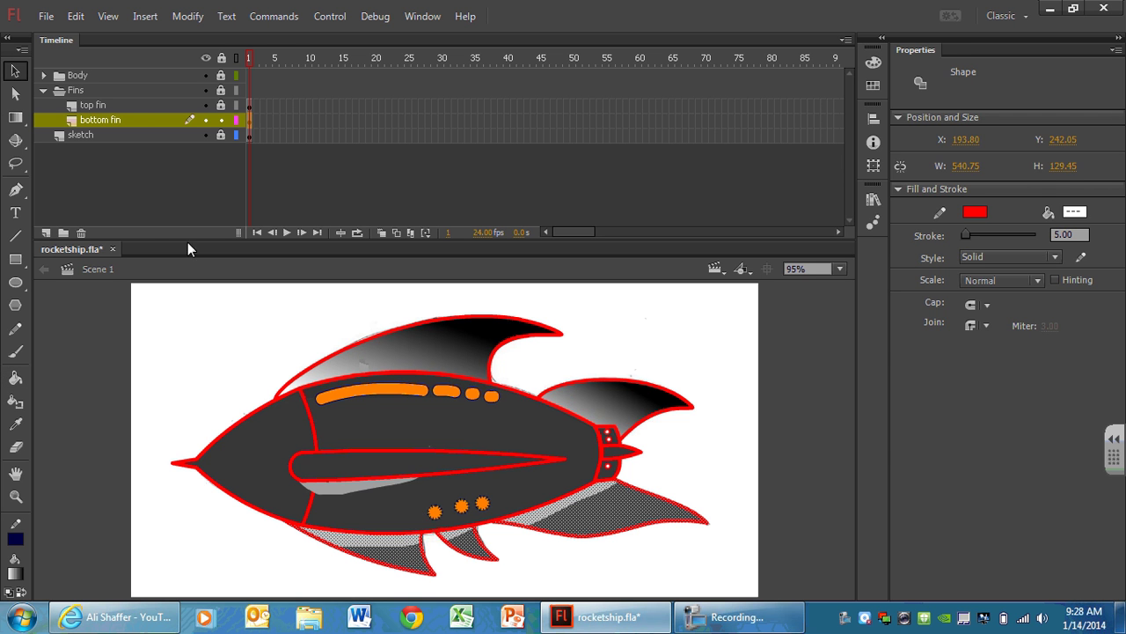
click(268, 379)
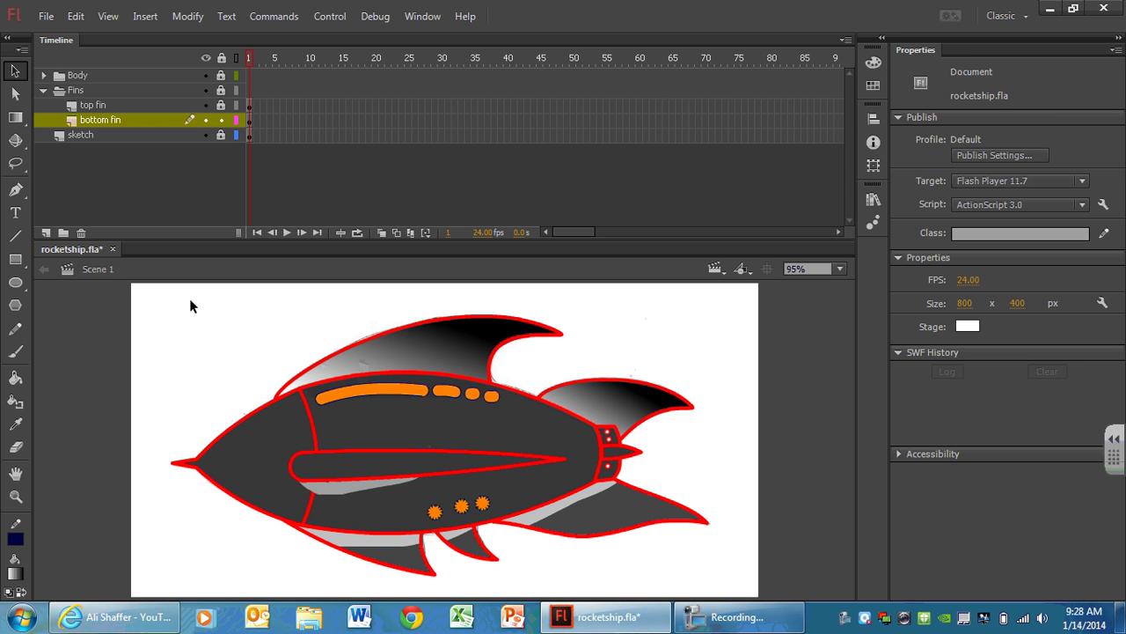
click(15, 377)
click(582, 523)
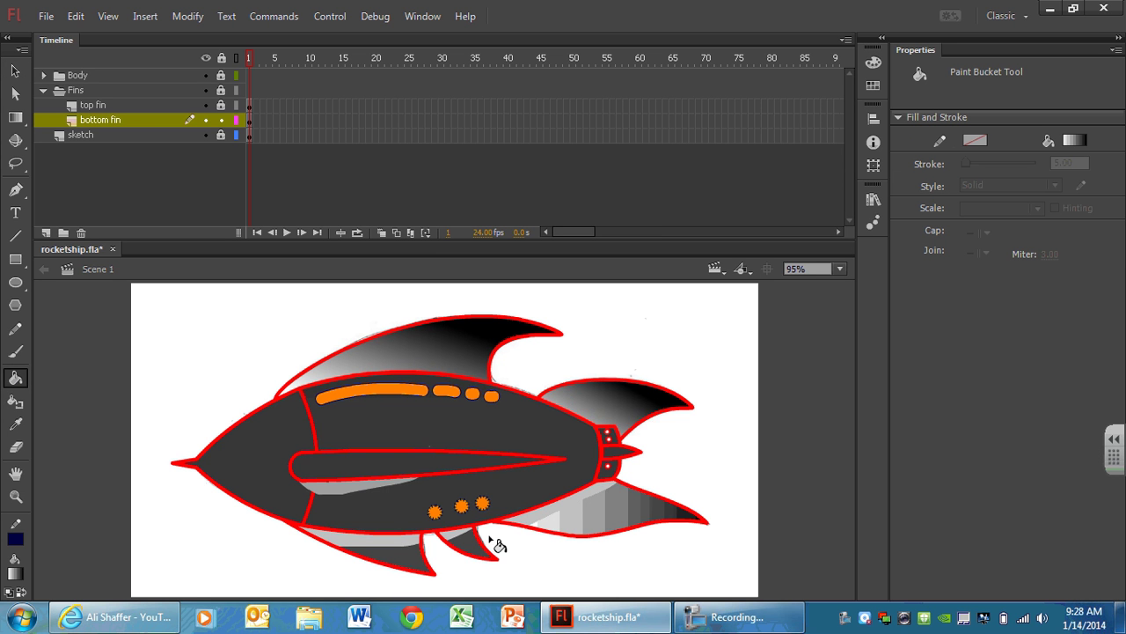
click(473, 542)
click(398, 561)
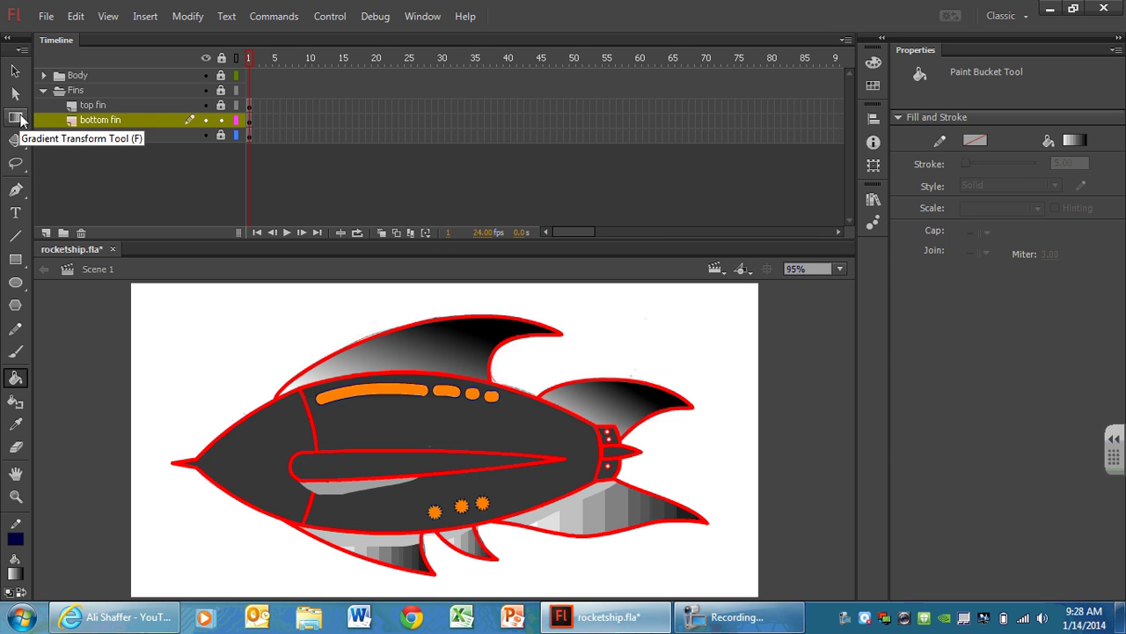
With Gradient Transform, narrow the large lower fin's gradient and rotate the small fin's downward.
click(20, 120)
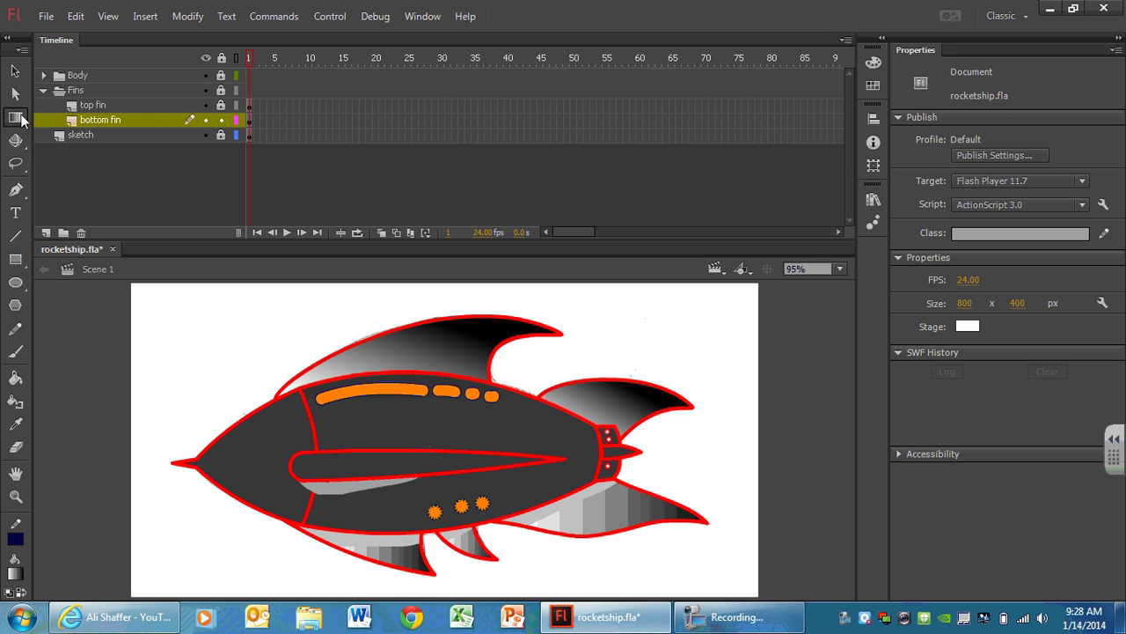
drag(21, 120, 56, 132)
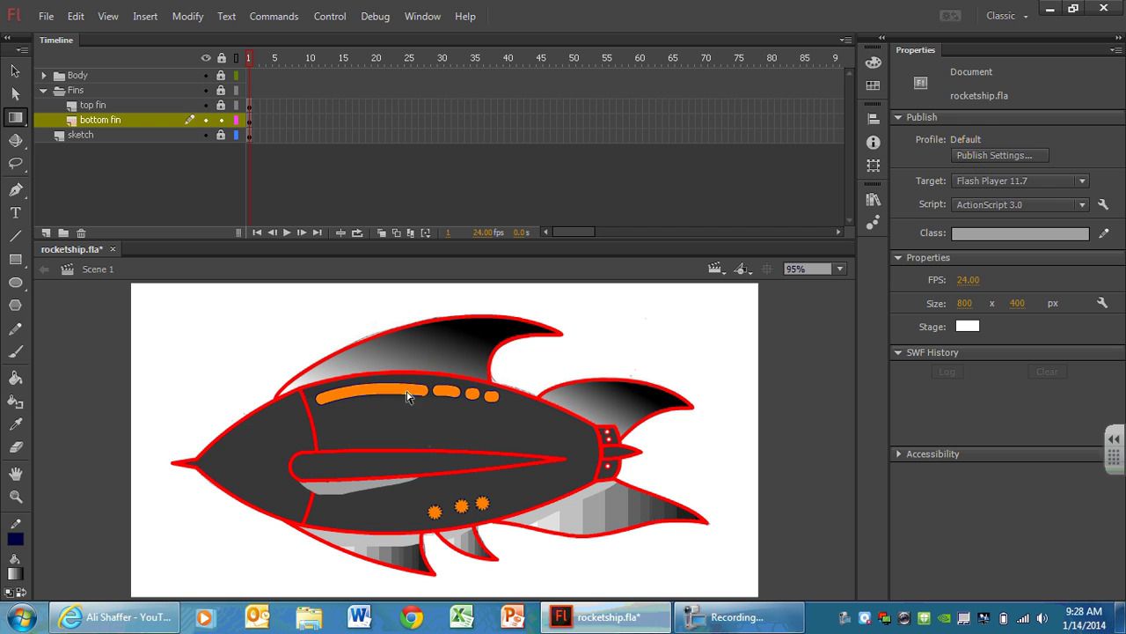
click(596, 517)
mouse_move(708, 508)
mouse_down()
mouse_move(667, 508)
mouse_move(669, 536)
mouse_move(643, 568)
mouse_move(626, 540)
mouse_up()
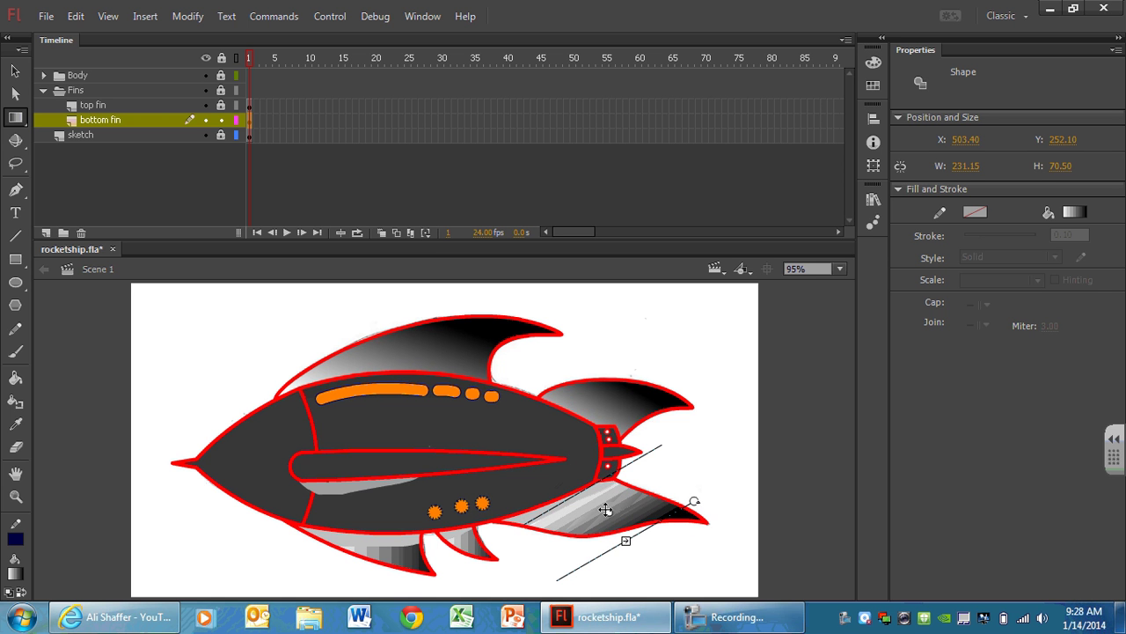
click(469, 541)
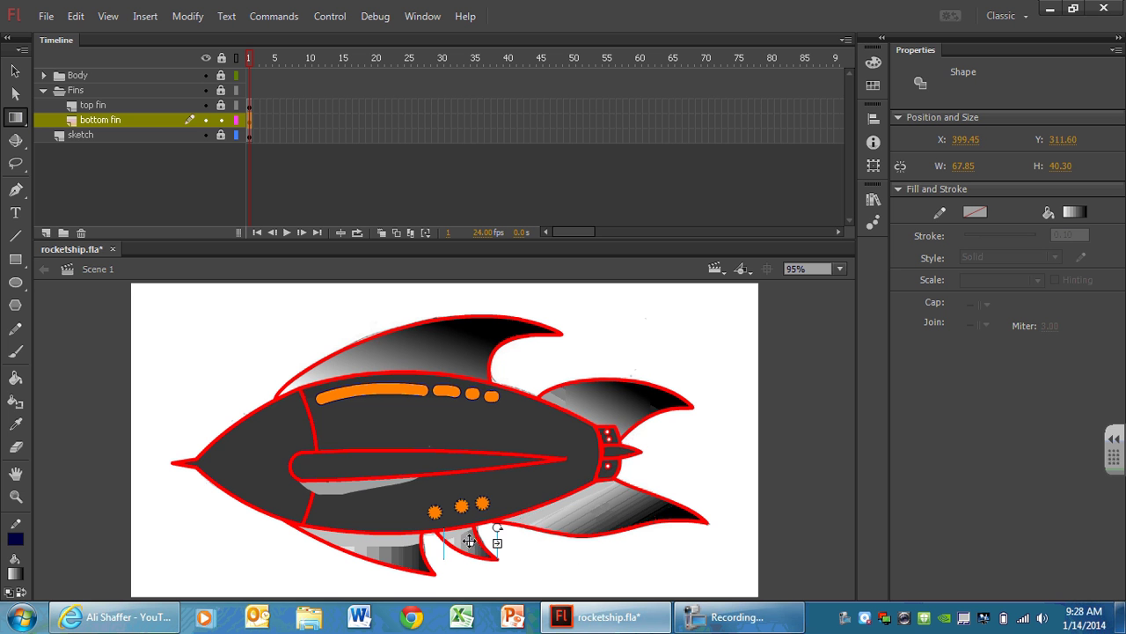
mouse_move(496, 527)
mouse_down()
mouse_move(502, 558)
mouse_move(466, 558)
mouse_move(465, 543)
mouse_move(431, 583)
mouse_move(443, 583)
mouse_up()
Move the large bottom fin's gradient upward so it darkens toward the tip, then deselect.
click(440, 550)
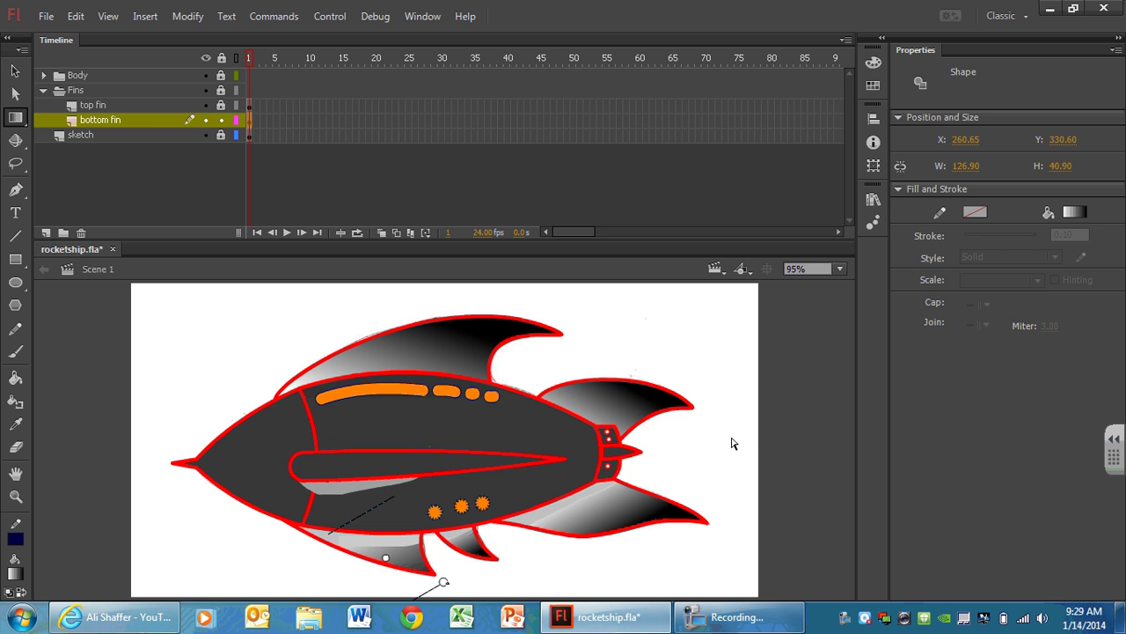
key(q)
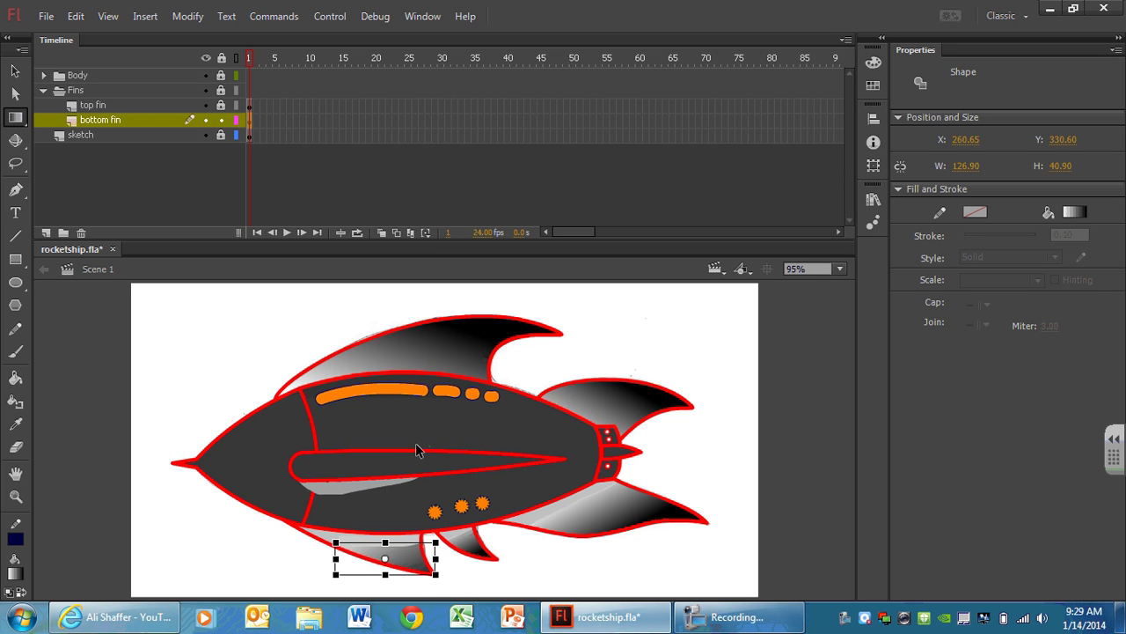
key(ctrl+minus)
key(f)
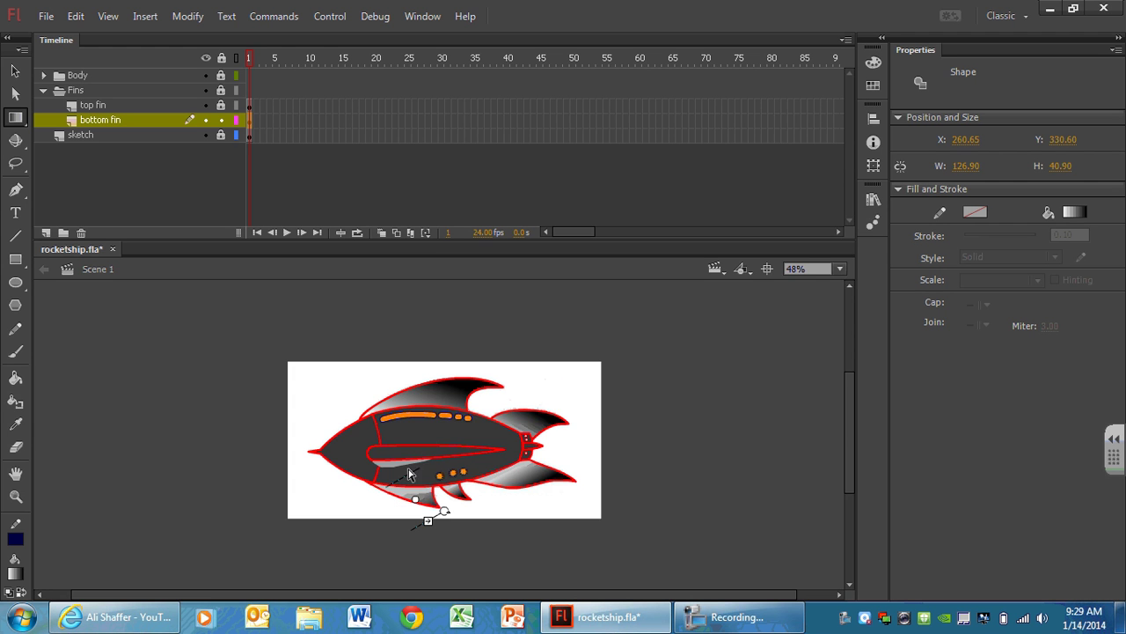
mouse_move(429, 521)
mouse_down()
mouse_move(423, 504)
mouse_move(442, 512)
mouse_move(414, 499)
mouse_up()
key(ctrl+=)
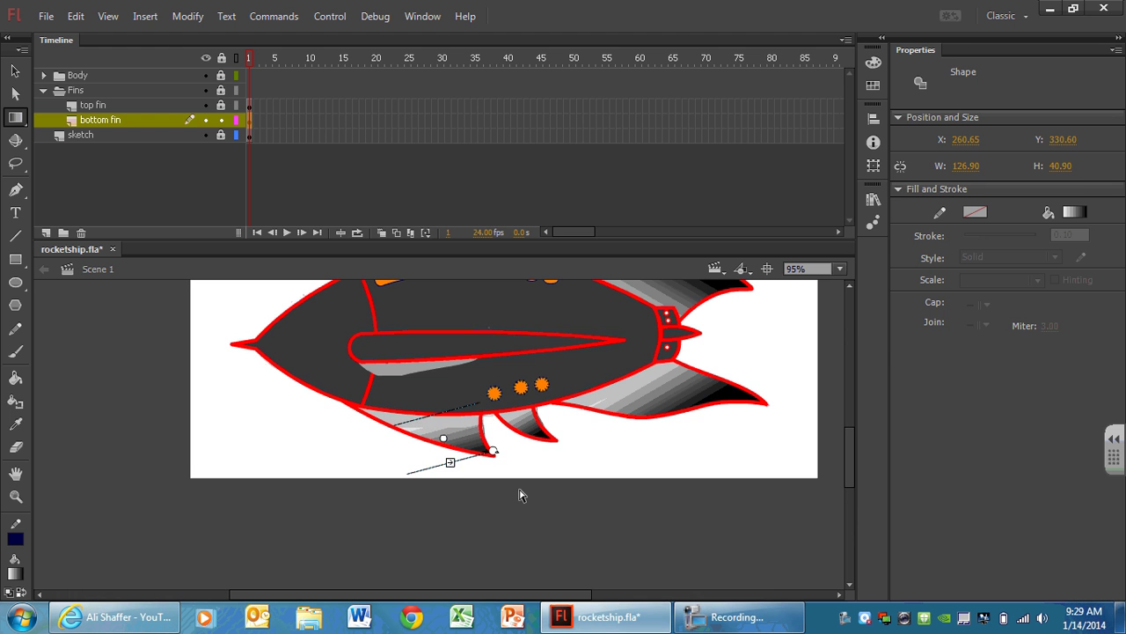
click(367, 424)
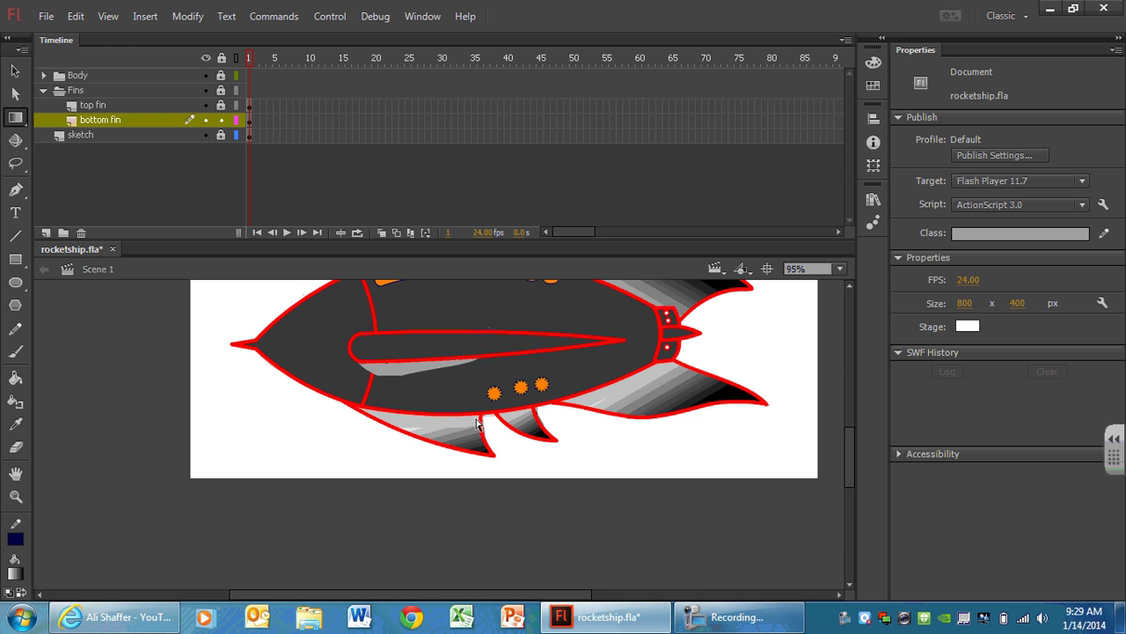
drag(845, 464, 851, 429)
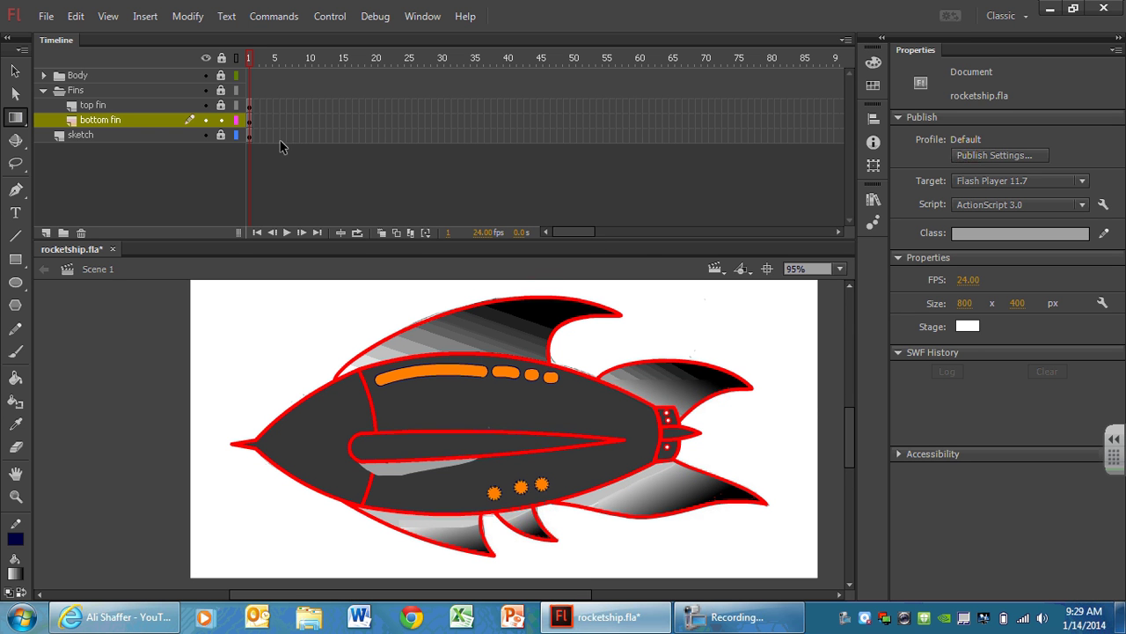
Lock the bottom fin layer, save rocketship.fla, and collapse Fins to expand the Body folder.
click(220, 119)
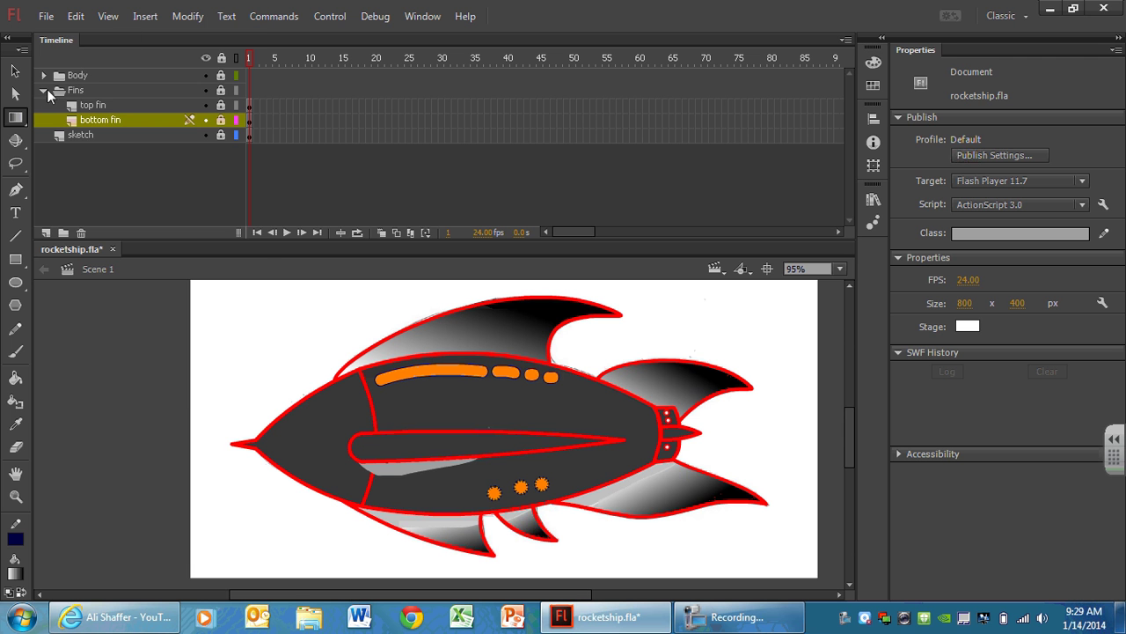
click(46, 16)
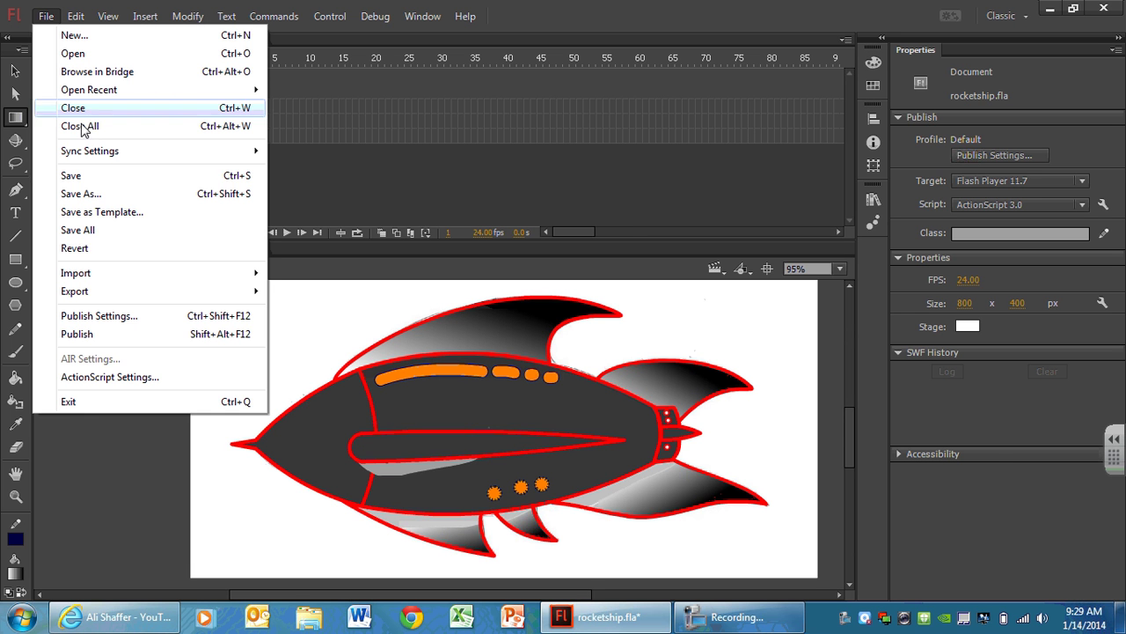
click(85, 176)
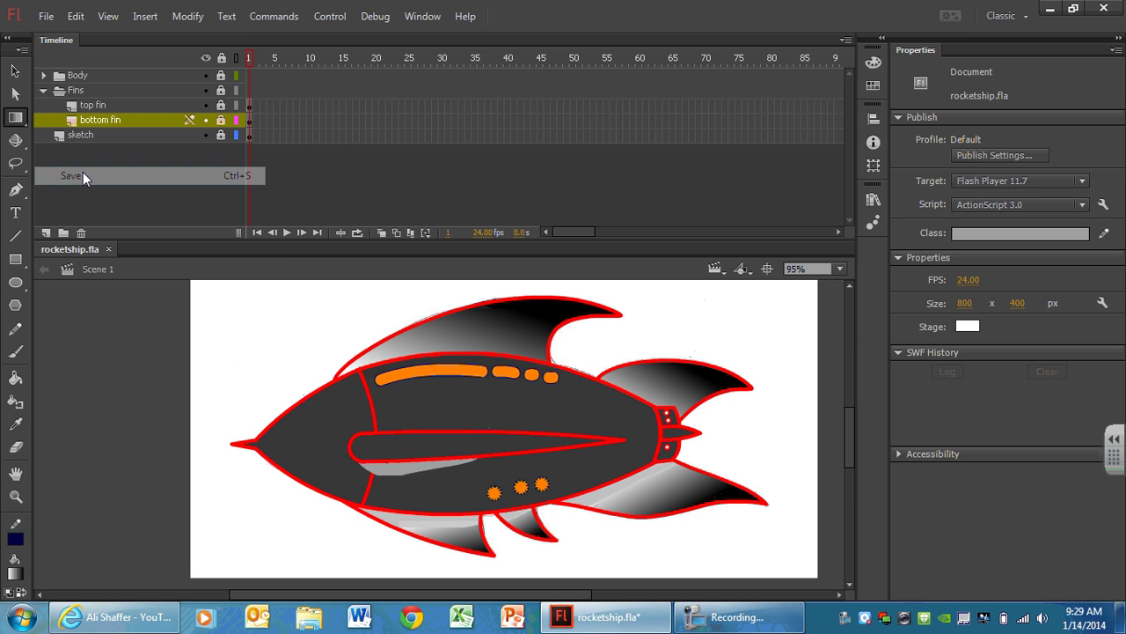
click(44, 90)
click(43, 75)
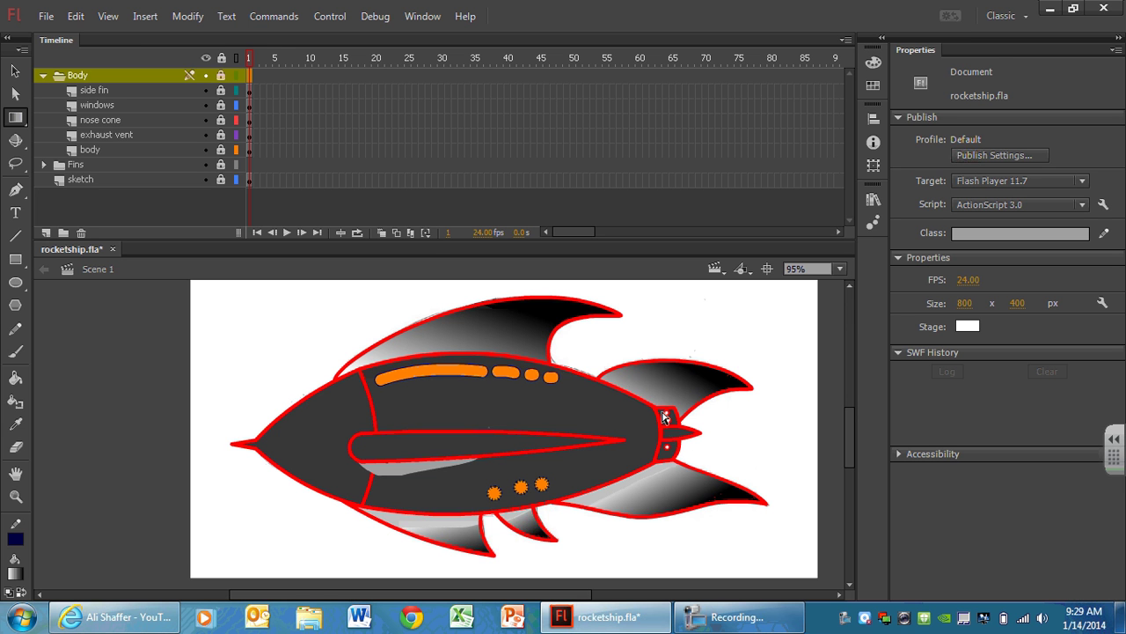
Fill the side fin's window tube with the gradient and flip it end for end.
click(125, 90)
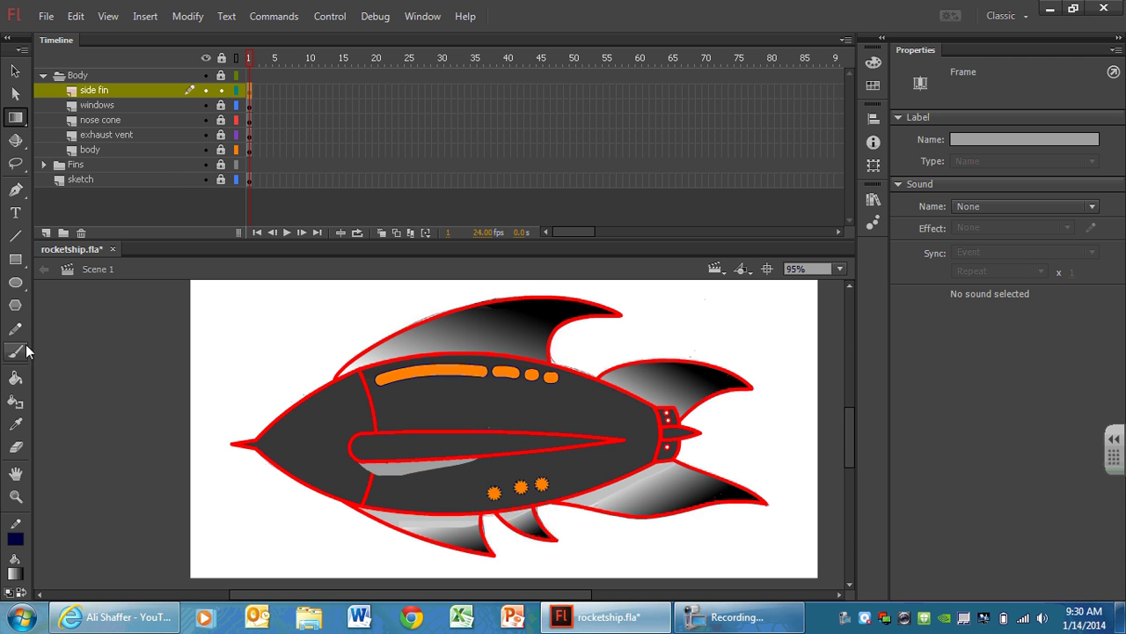
click(15, 378)
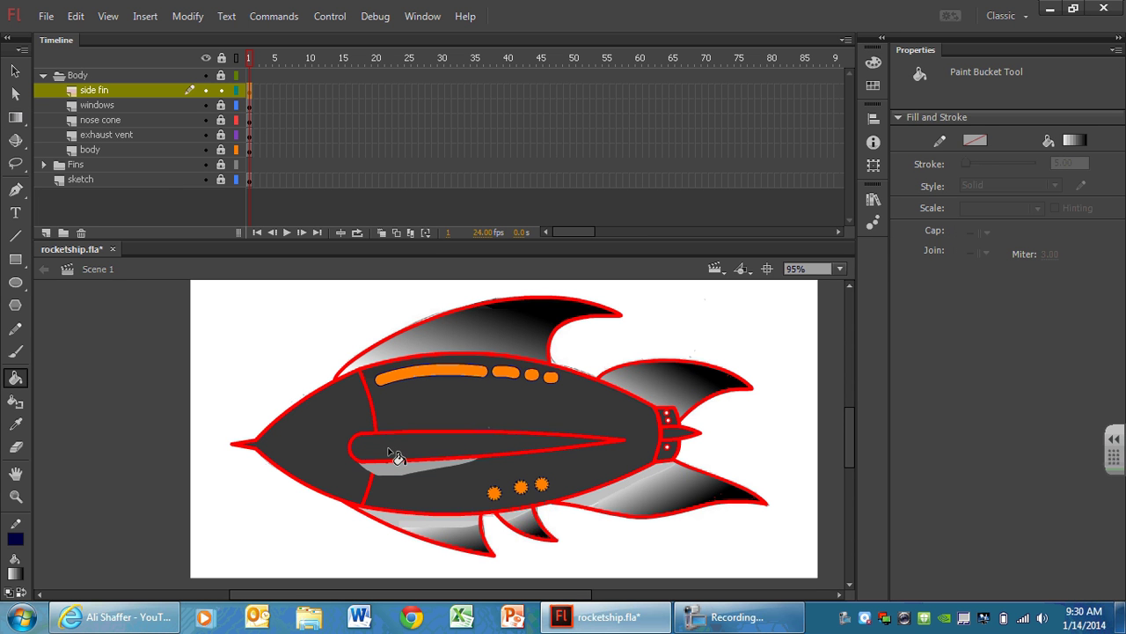
click(394, 453)
click(15, 117)
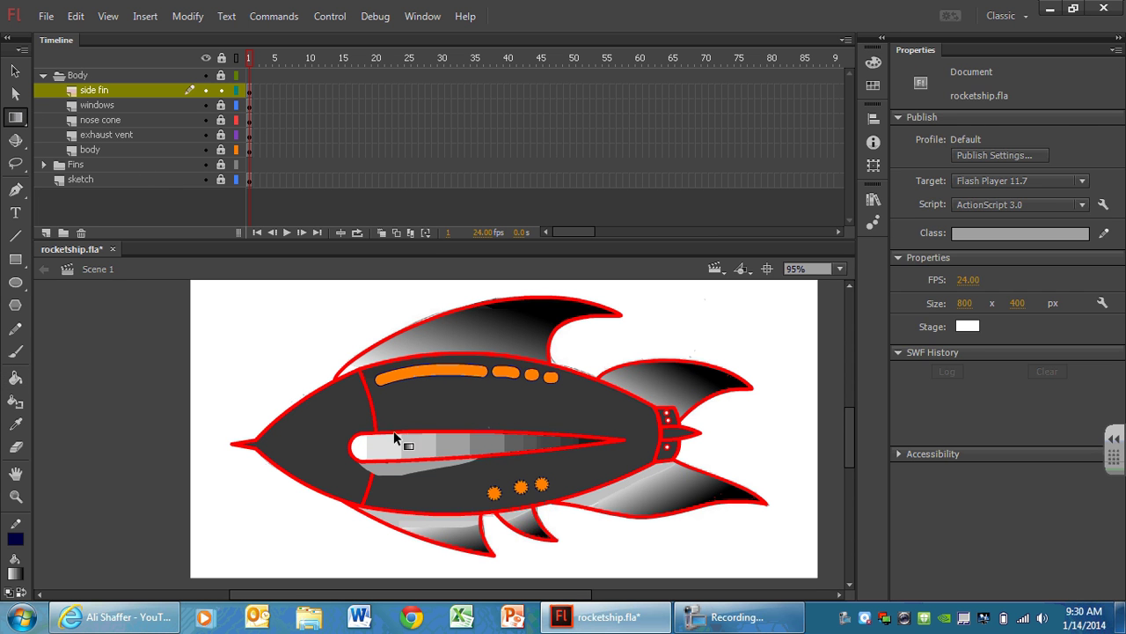
click(469, 439)
drag(625, 443, 396, 447)
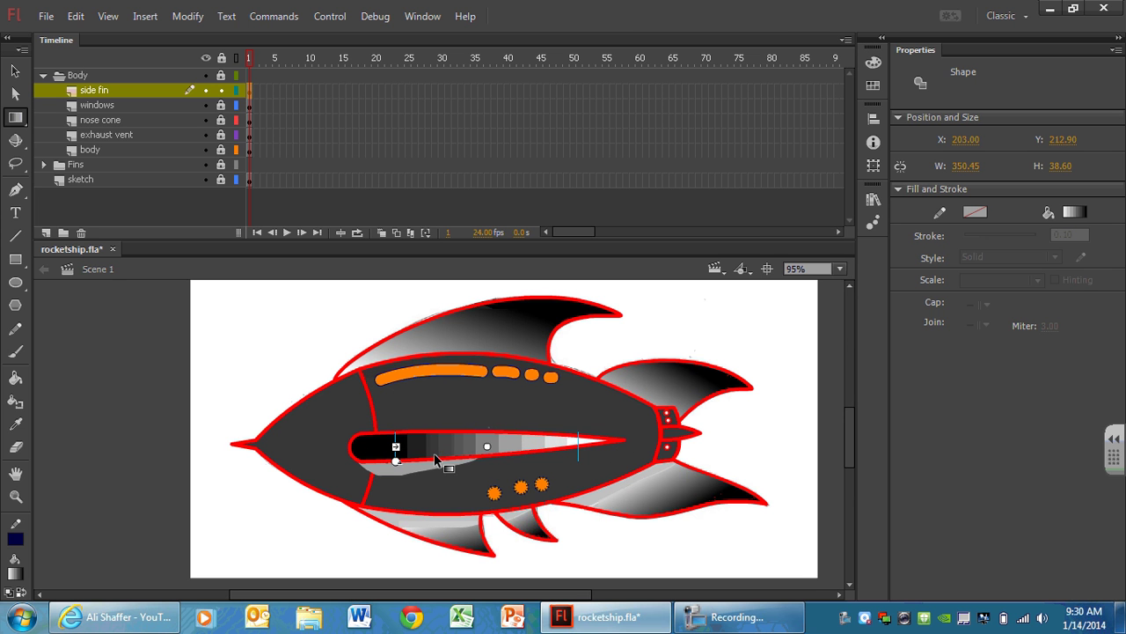
click(402, 407)
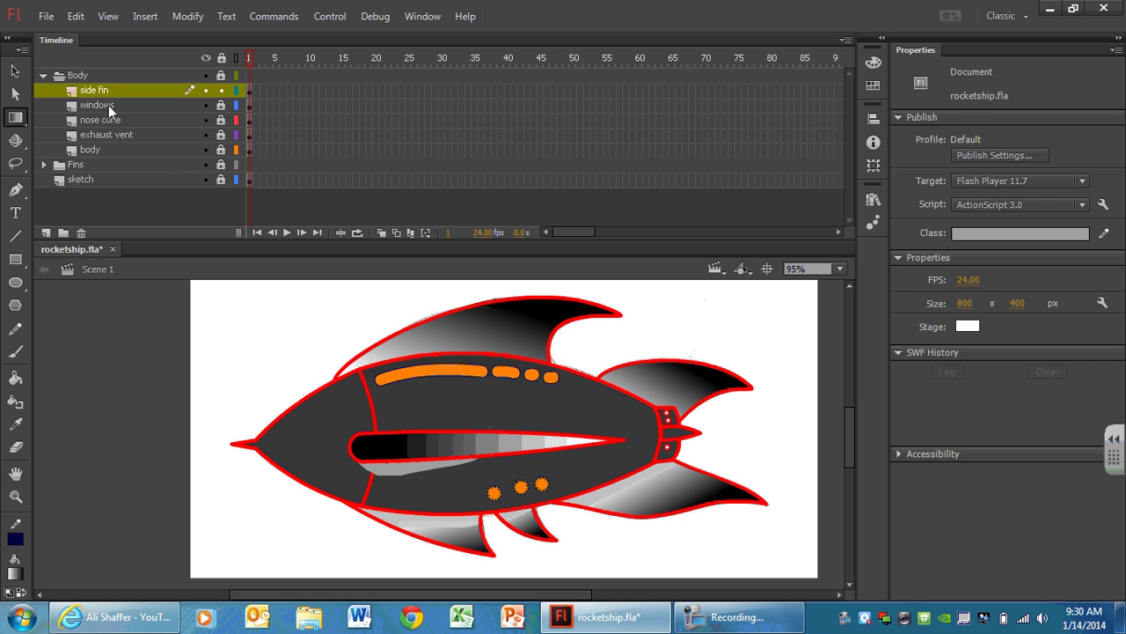
Lock the side fin layer, unlock the nose cone layer and fill the nose cone with the gradient.
click(221, 121)
click(221, 90)
click(116, 116)
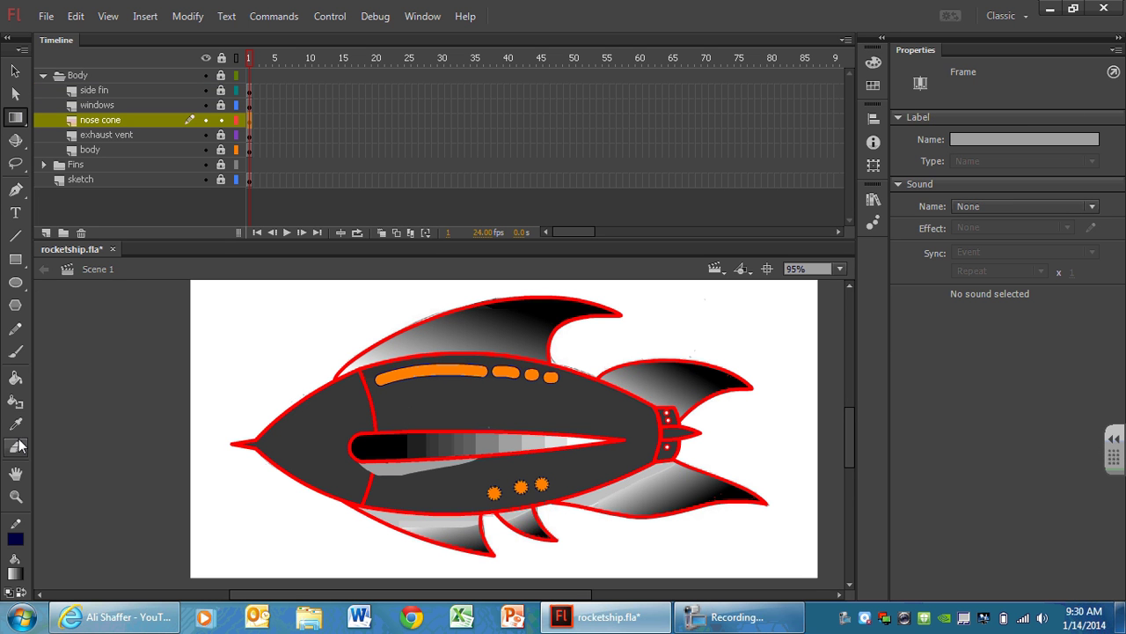
key(k)
click(303, 428)
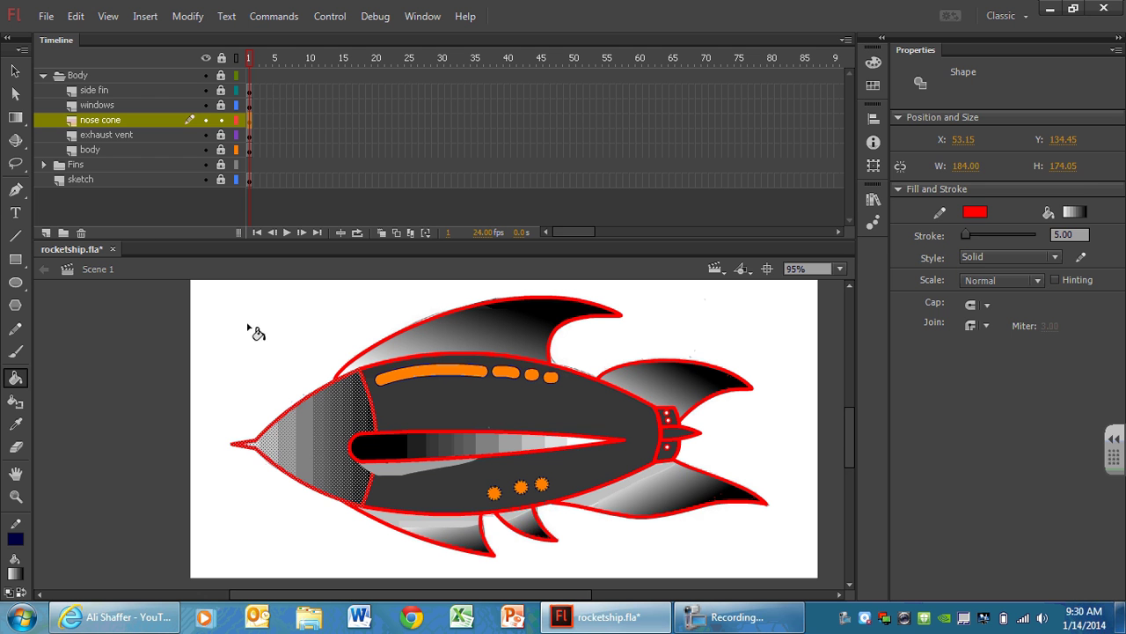
Rotate, narrow and shift the nose cone gradient so it runs white at the tip to black.
click(16, 118)
click(322, 439)
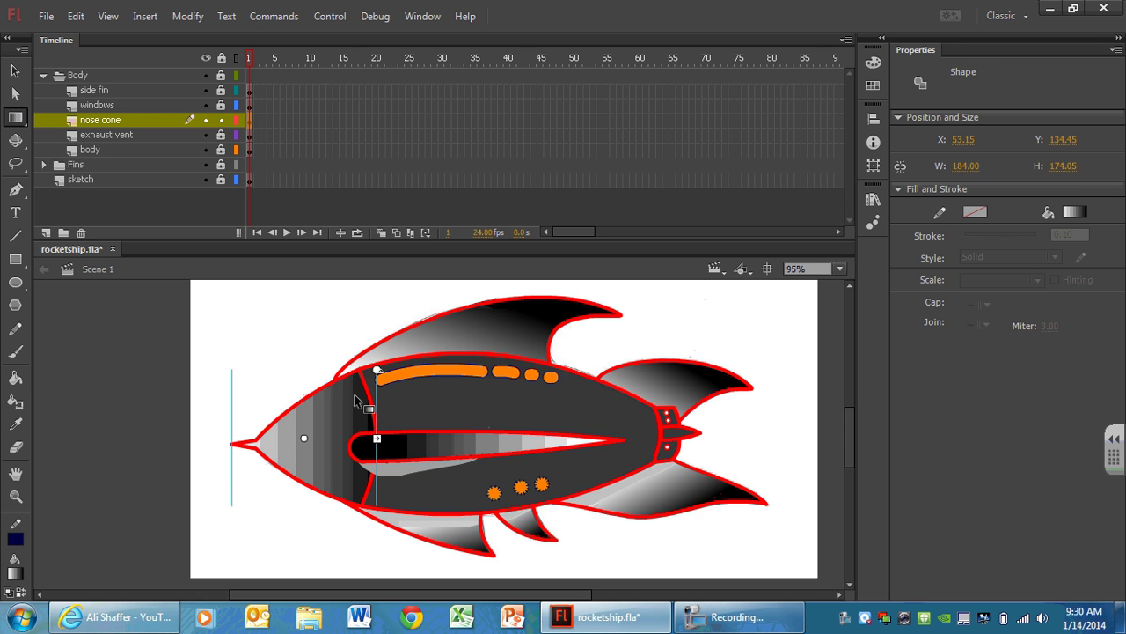
drag(380, 377, 239, 502)
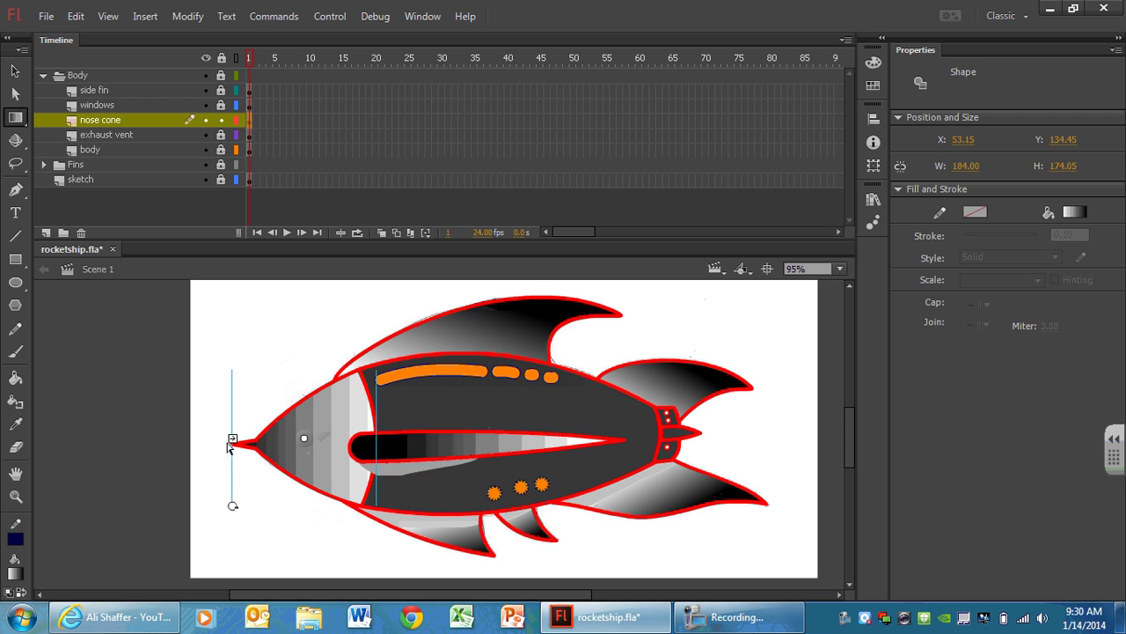
drag(228, 445, 342, 444)
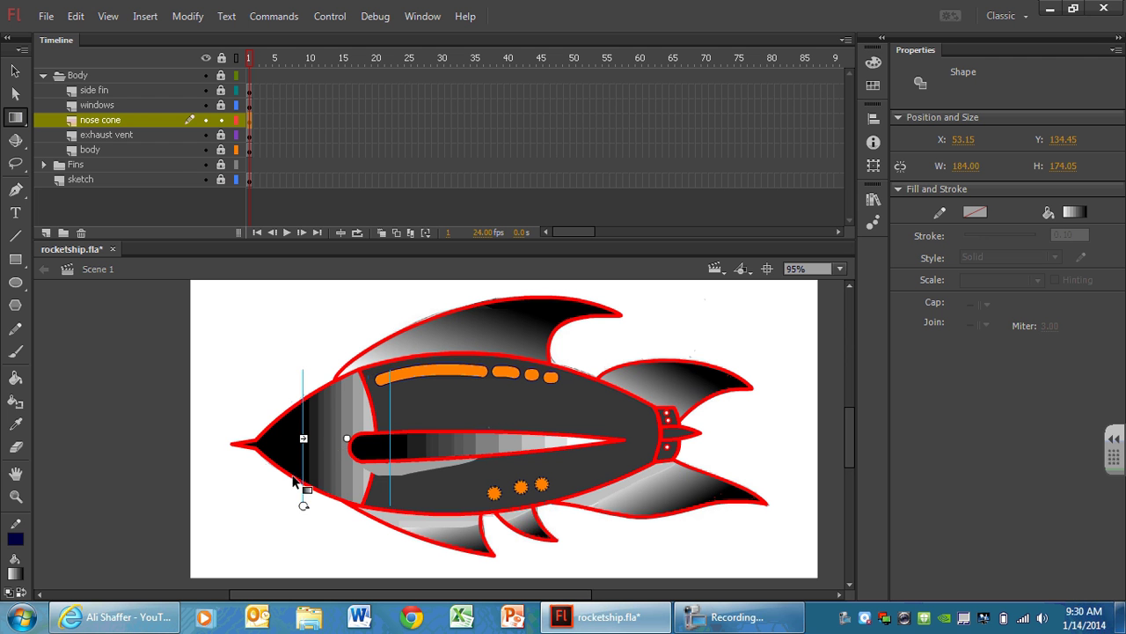
drag(305, 513, 397, 375)
drag(344, 438, 314, 437)
click(250, 342)
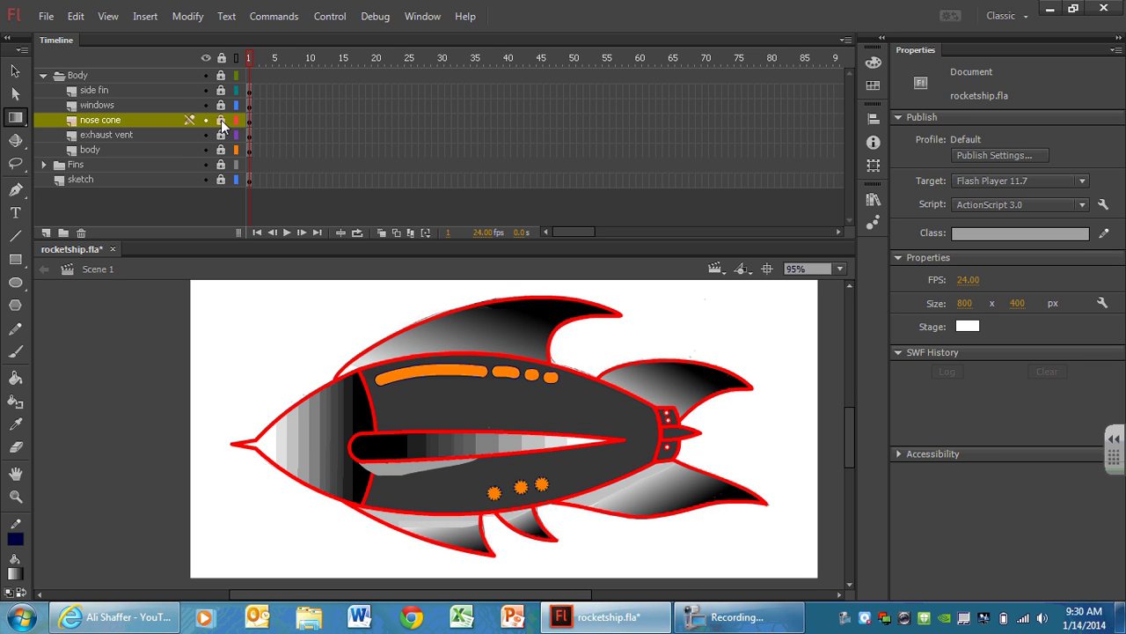
Fill the rocket body on the body layer with the linear gradient.
click(167, 149)
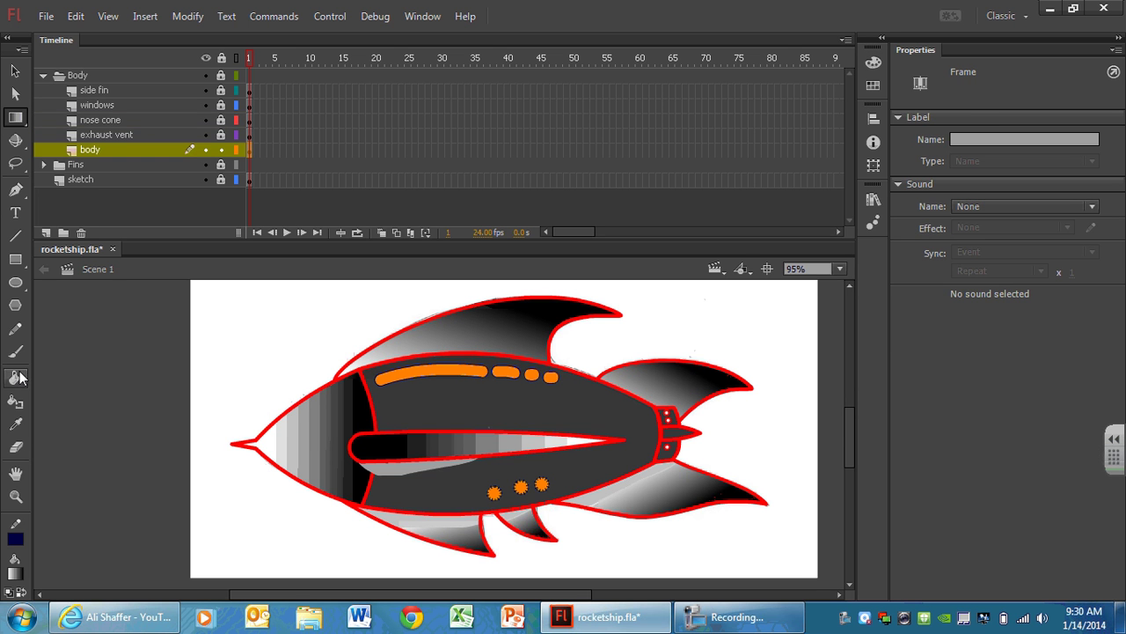
key(k)
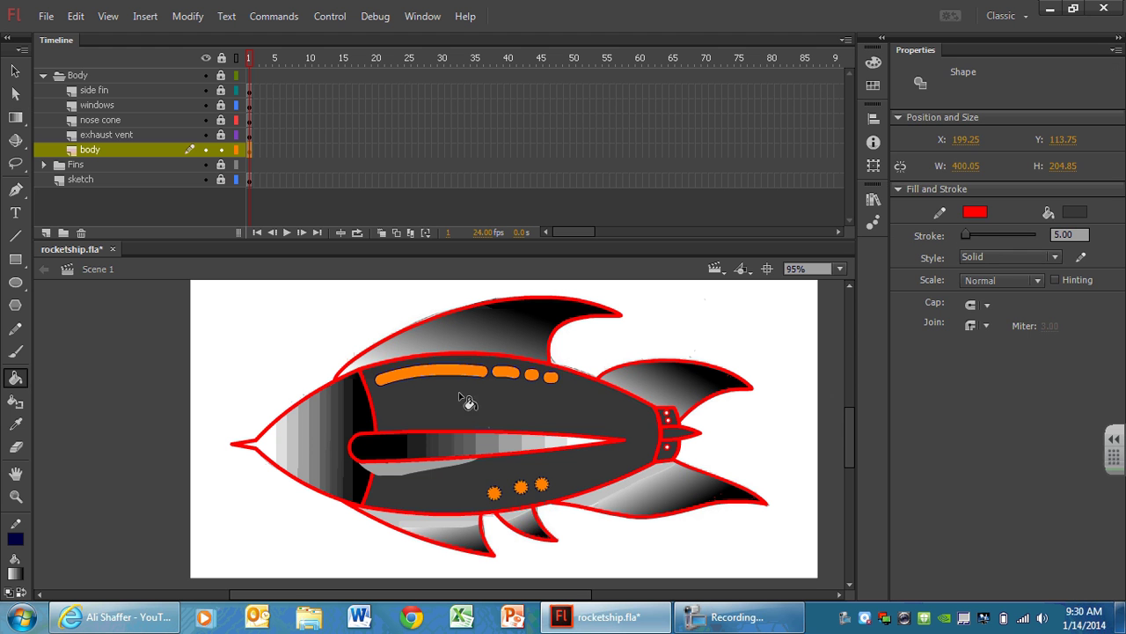
click(465, 398)
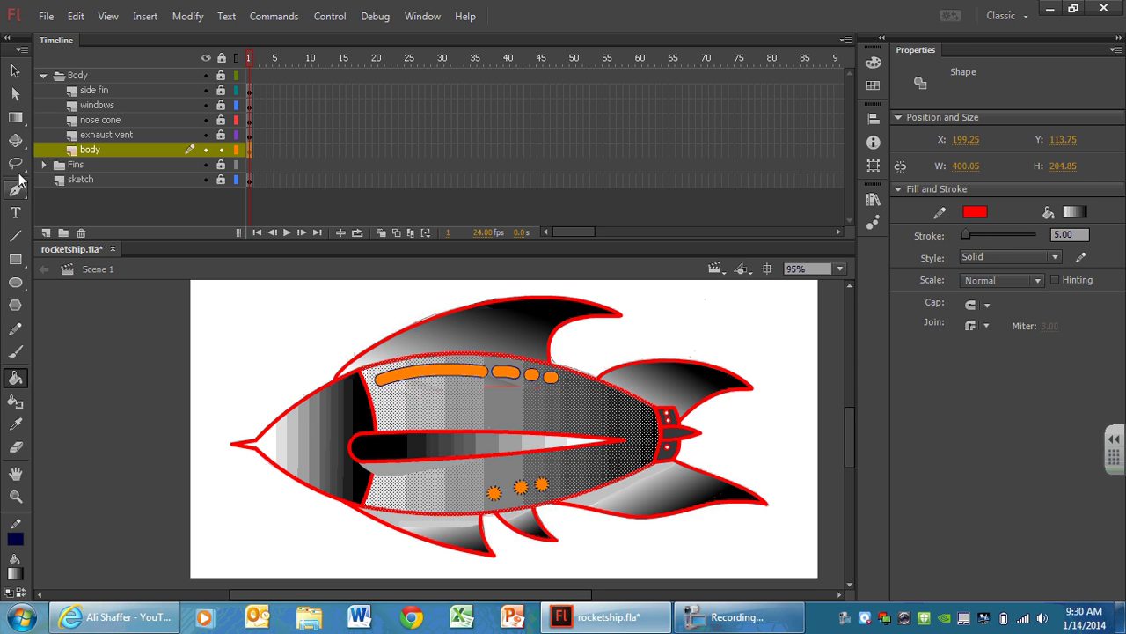
Rotate, narrow and shift the body gradient so it fades from black to pale grey toward the tail.
click(15, 117)
click(290, 324)
click(500, 427)
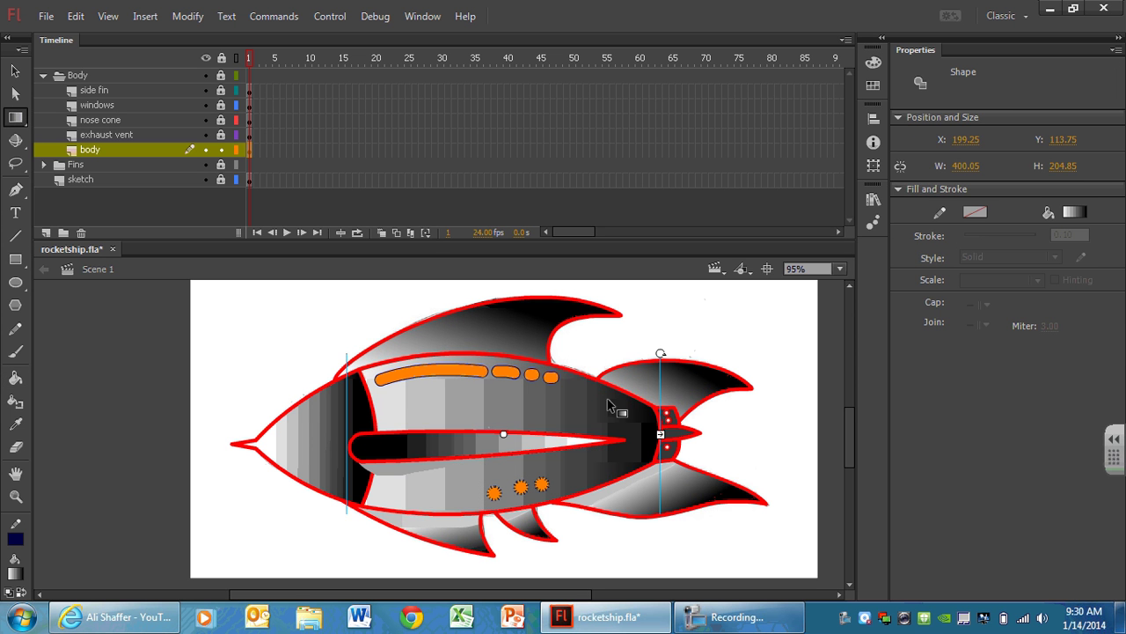
drag(662, 359, 347, 513)
drag(345, 433, 304, 433)
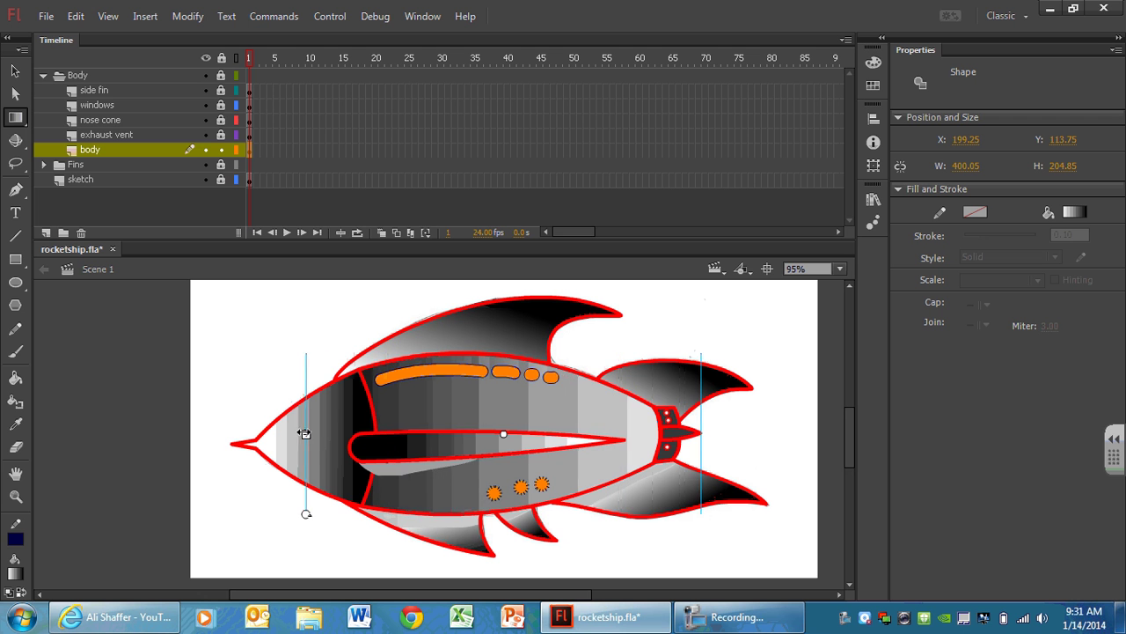
drag(504, 433, 568, 434)
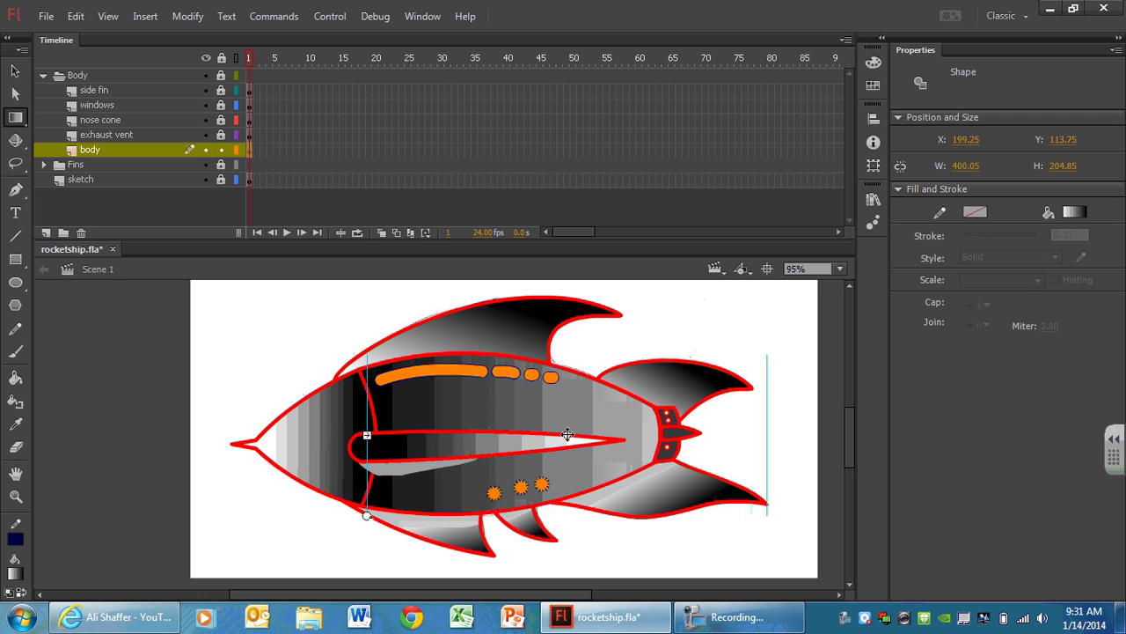
click(268, 332)
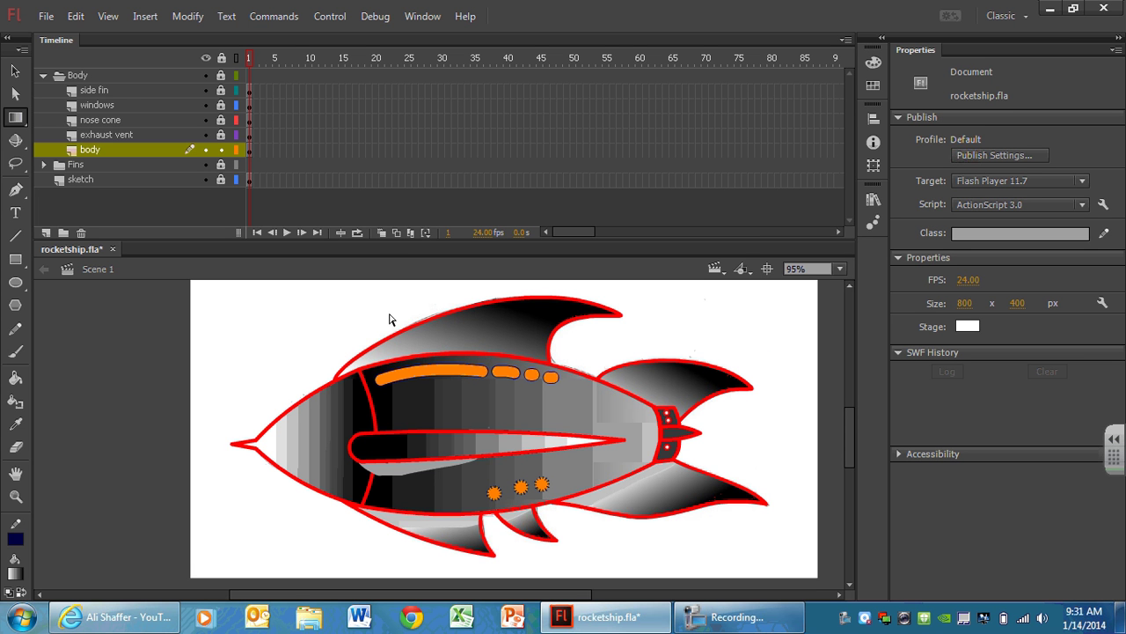
Nudge the nose cone gradient toward the tip in two small moves, then open and close the File menu.
click(115, 119)
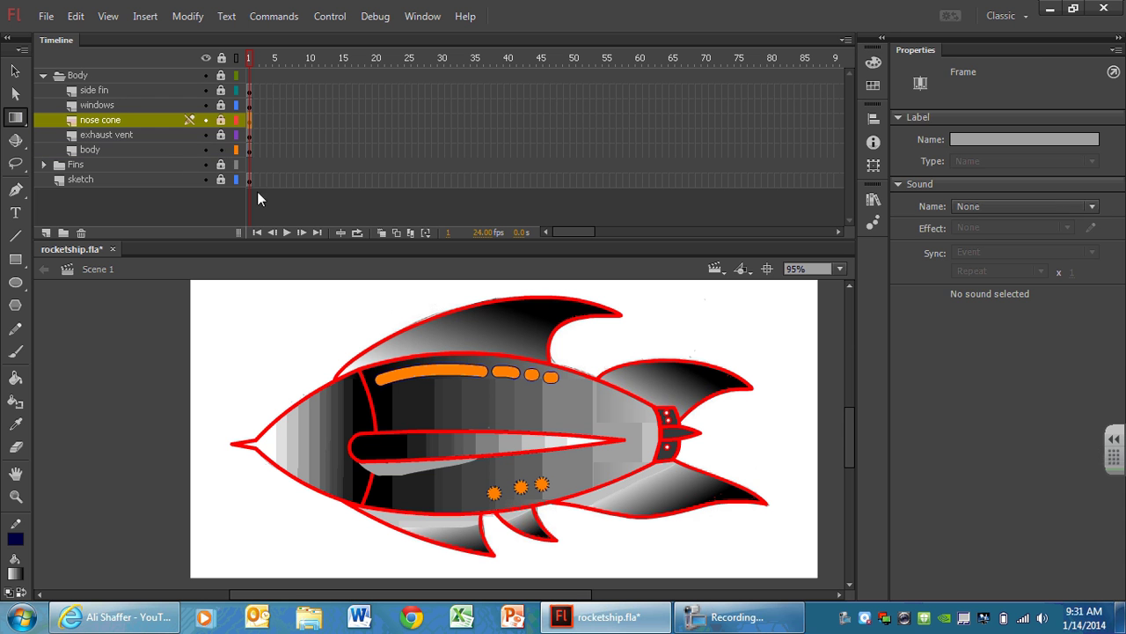
click(317, 444)
drag(313, 438, 300, 439)
click(260, 347)
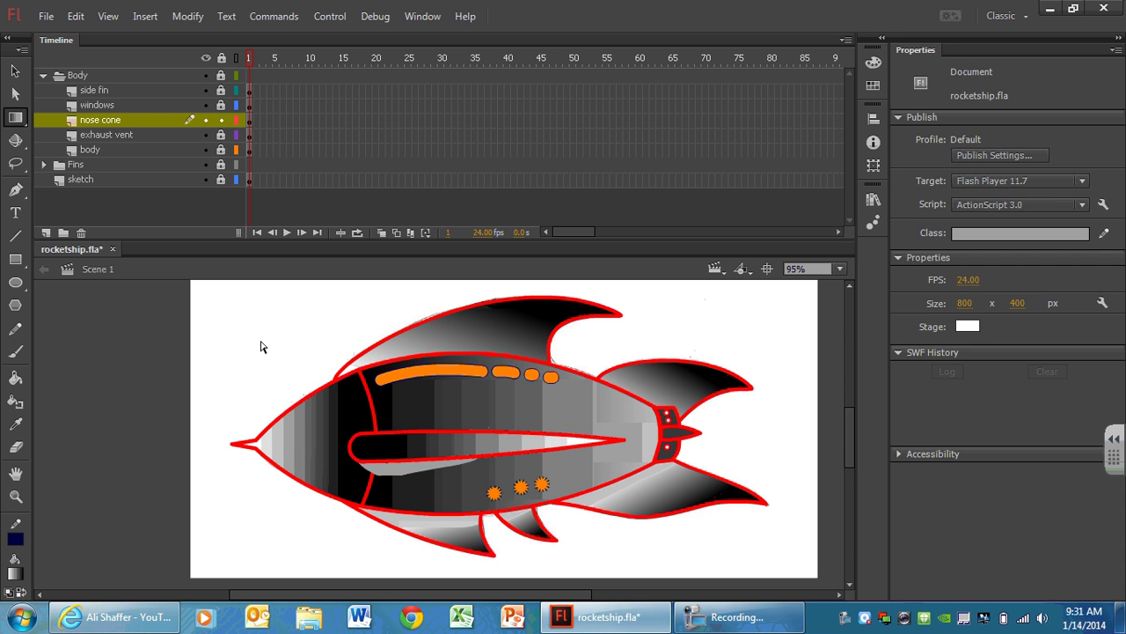
click(303, 420)
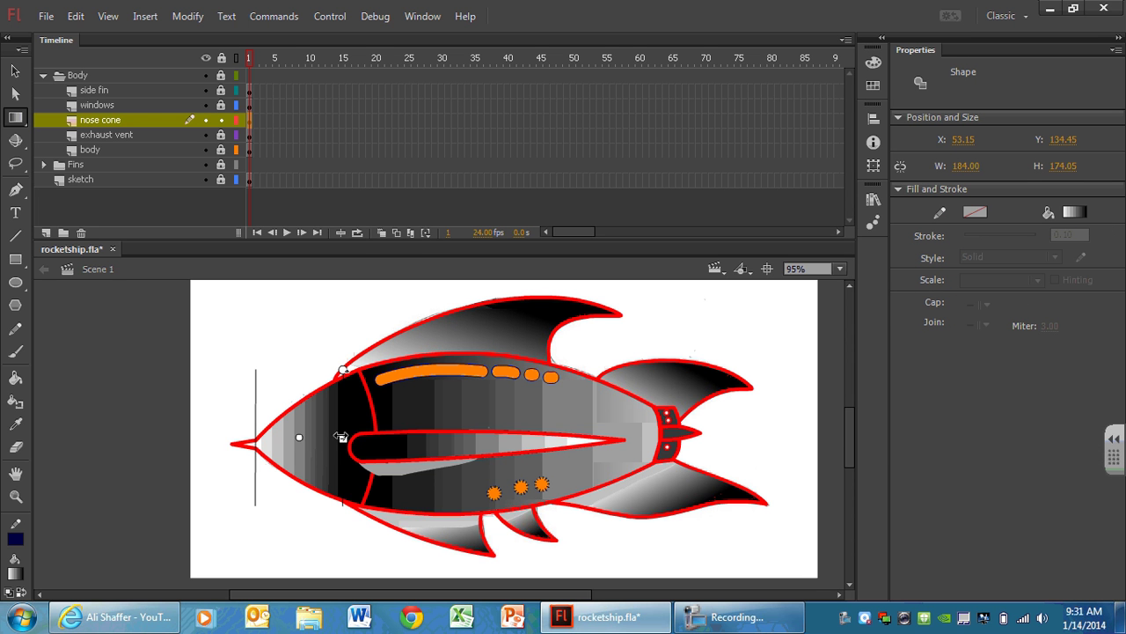
drag(299, 437, 277, 434)
click(345, 368)
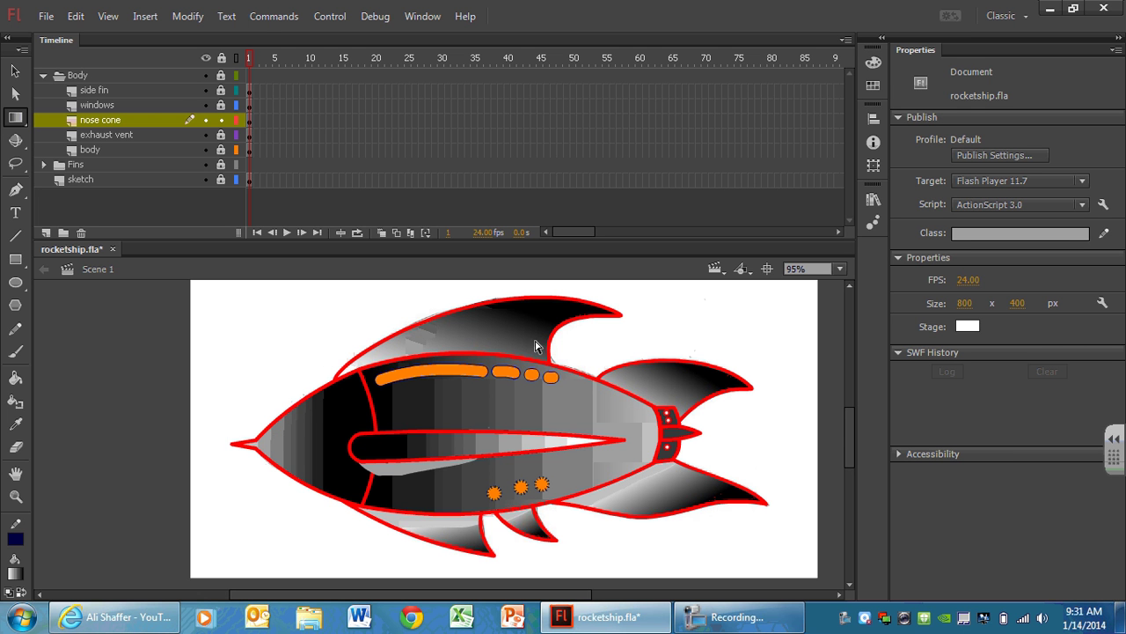
click(45, 16)
click(88, 175)
Unlock the exhaust vent layer and set the vent's fill to black.
click(221, 135)
click(114, 135)
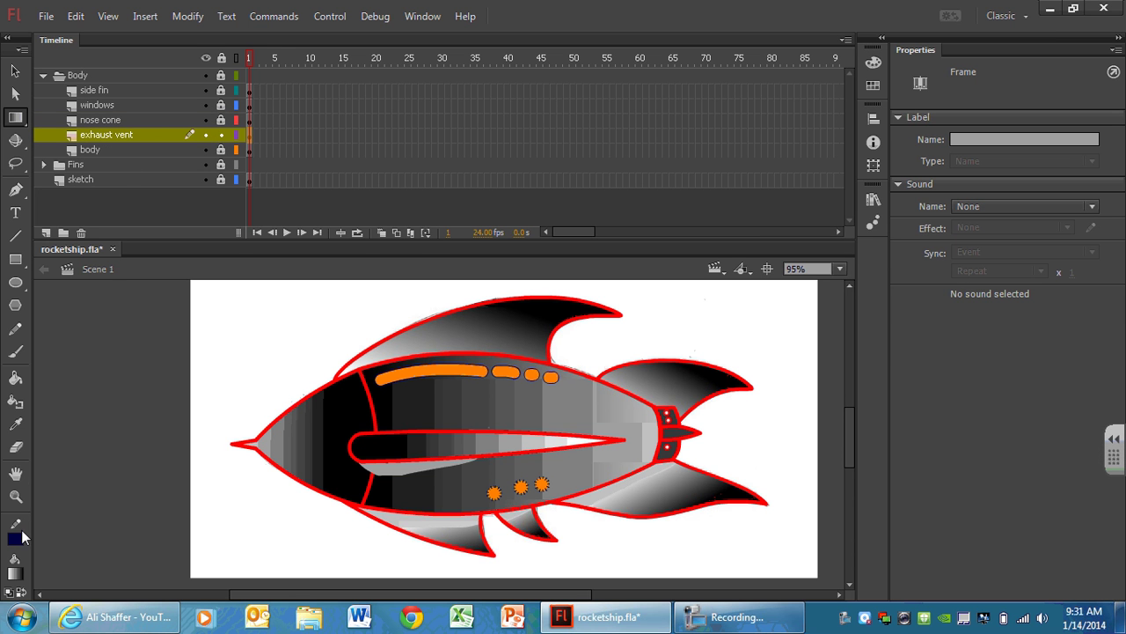
click(18, 573)
click(30, 404)
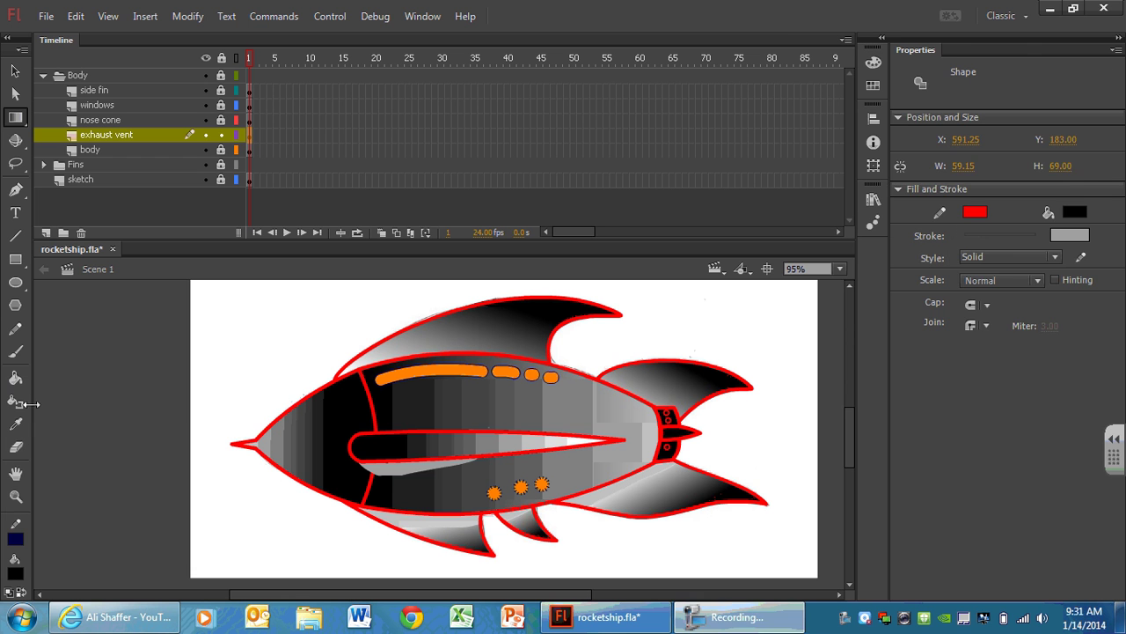
click(245, 320)
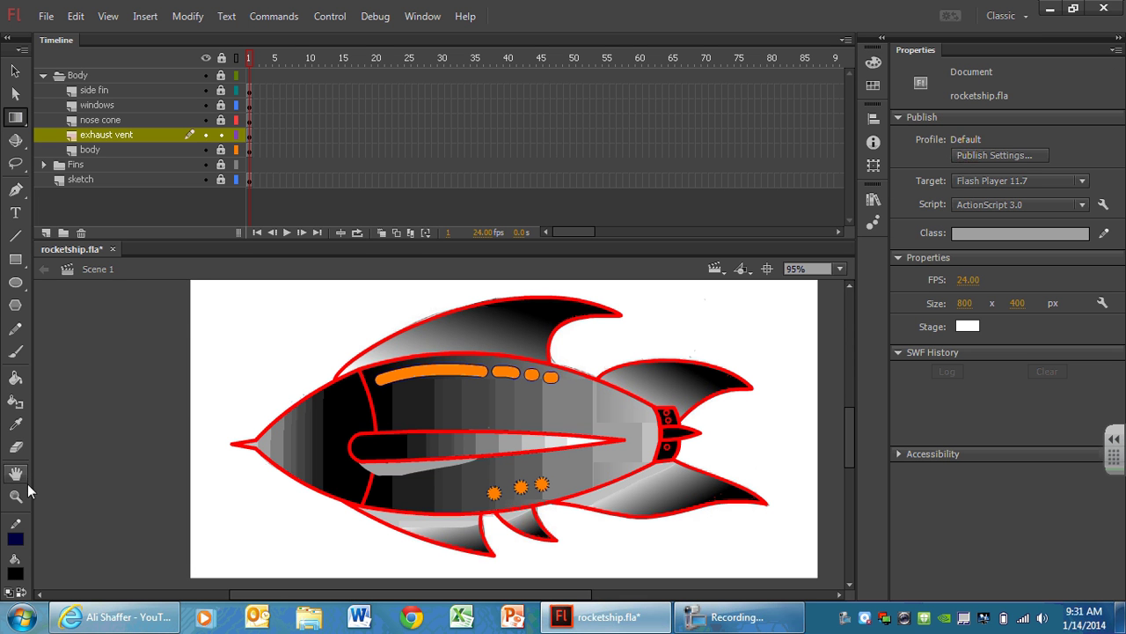
Fill the vent's top and bottom circles with white.
click(16, 572)
click(48, 476)
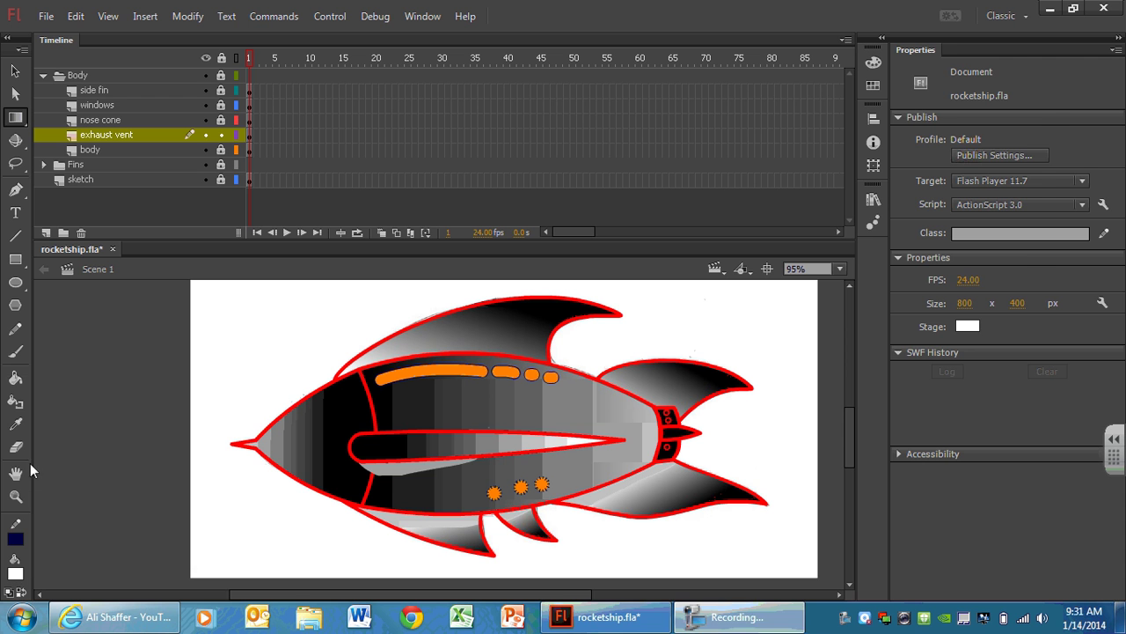
click(15, 377)
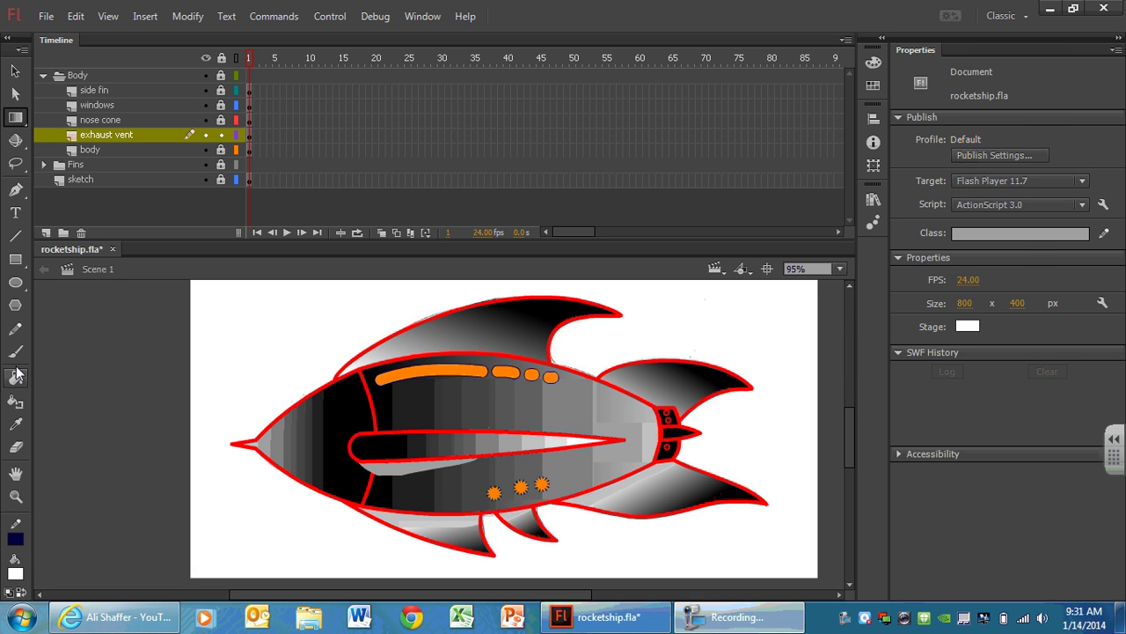
click(669, 419)
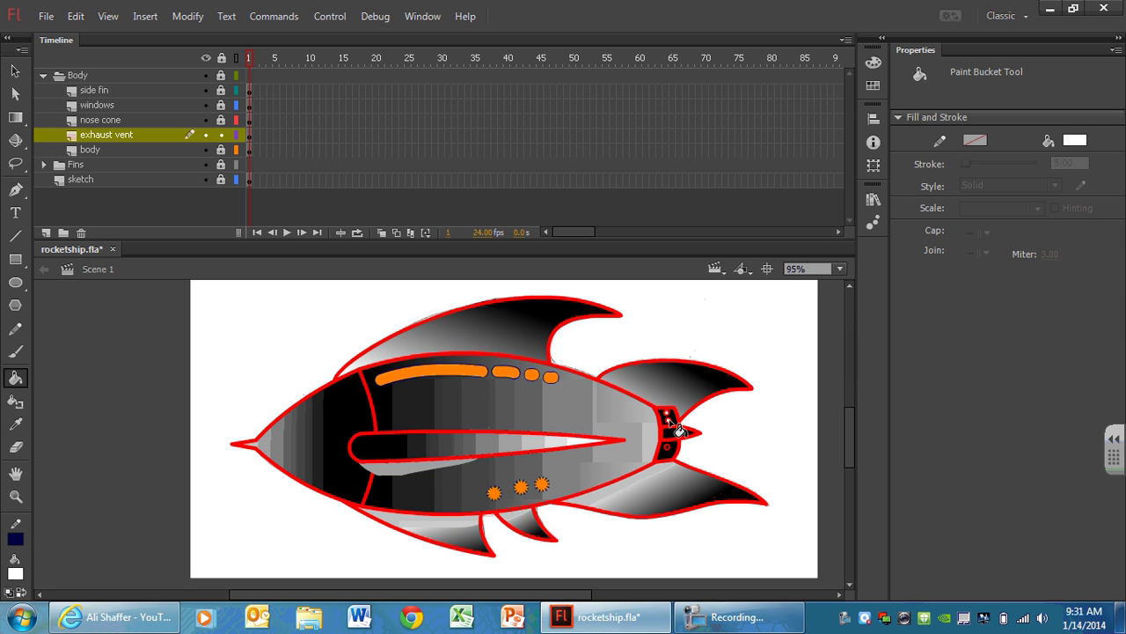
click(667, 447)
Save rocketship.fla and switch to the Gradient Transform tool.
click(45, 16)
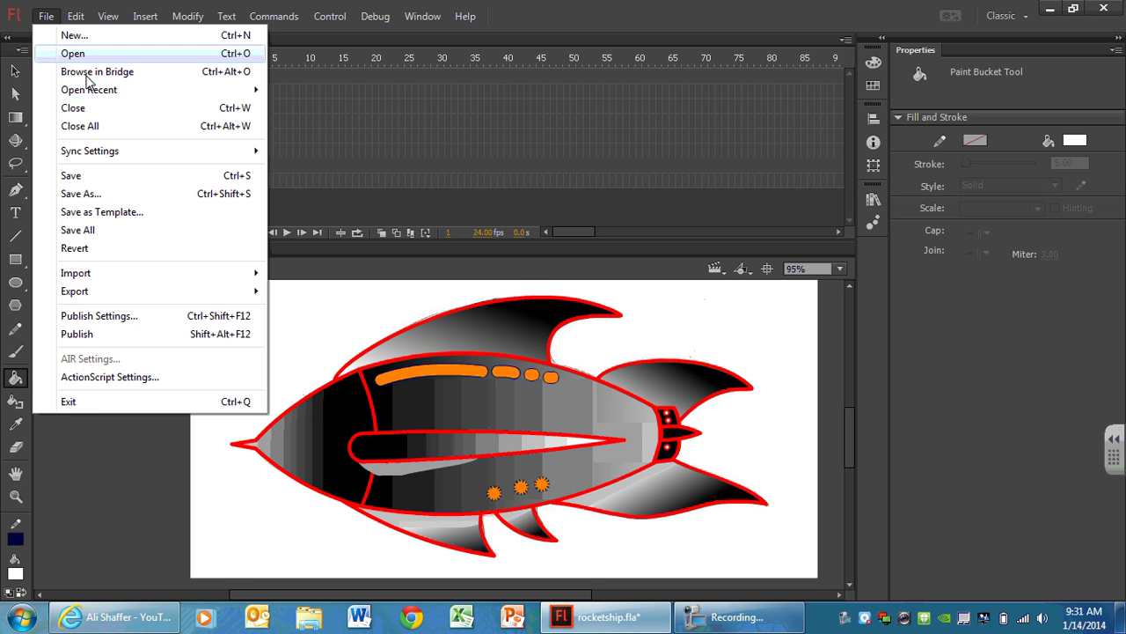
click(73, 175)
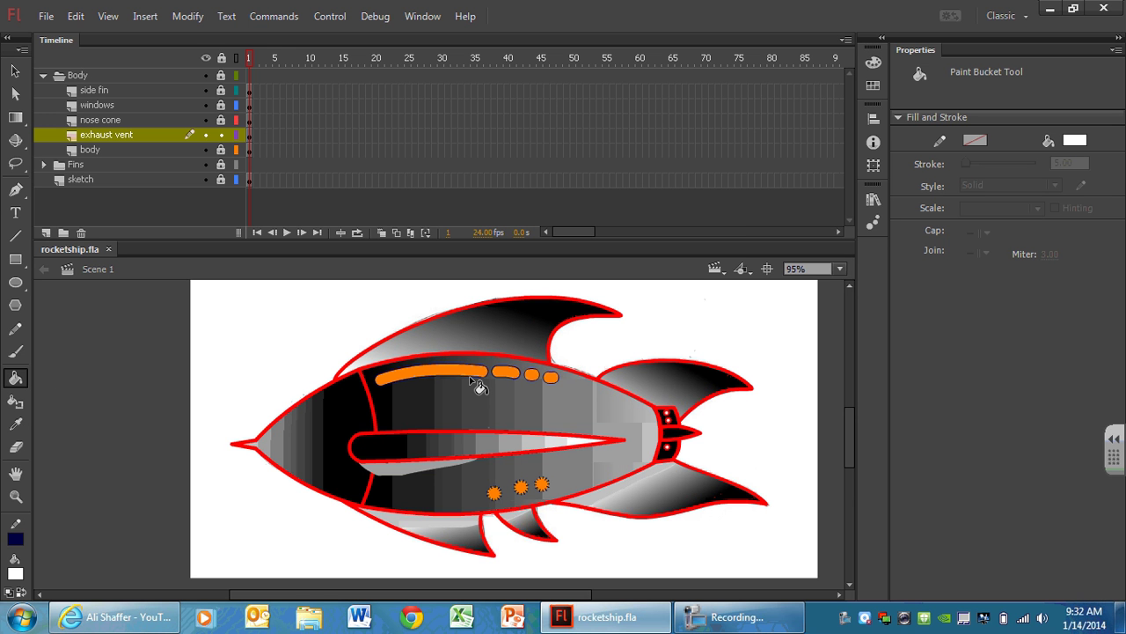
click(15, 117)
click(106, 135)
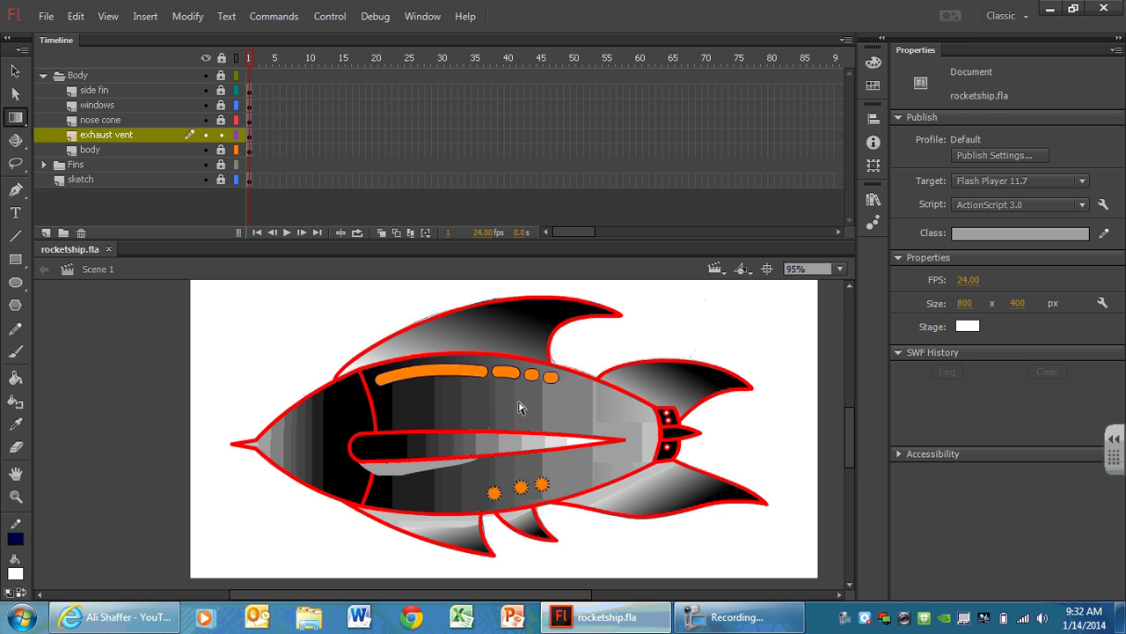